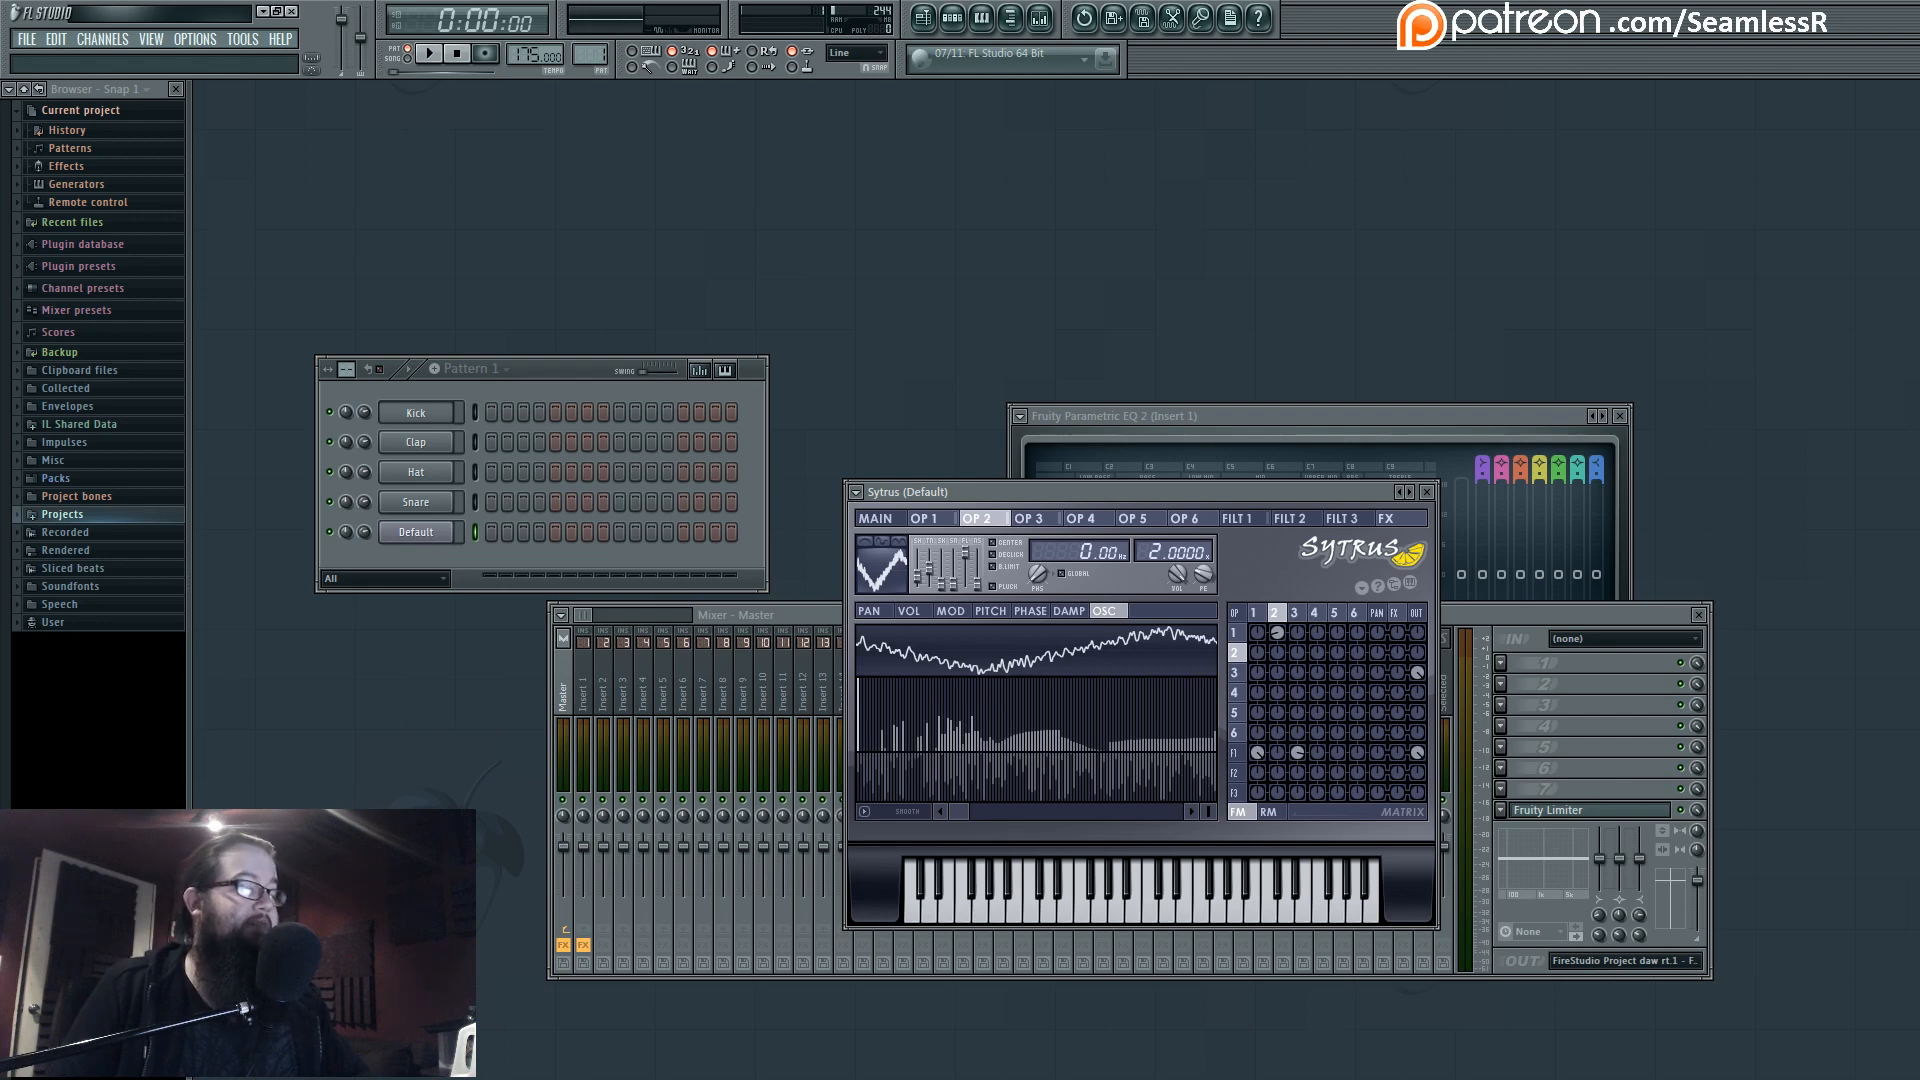
Add a second Sytrus channel, load its Default preset, and arrange the two Sytrus windows one above the other.
{"action": "left_click_drag", "start_coordinate": [1120, 495], "coordinate": [1059, 314]}
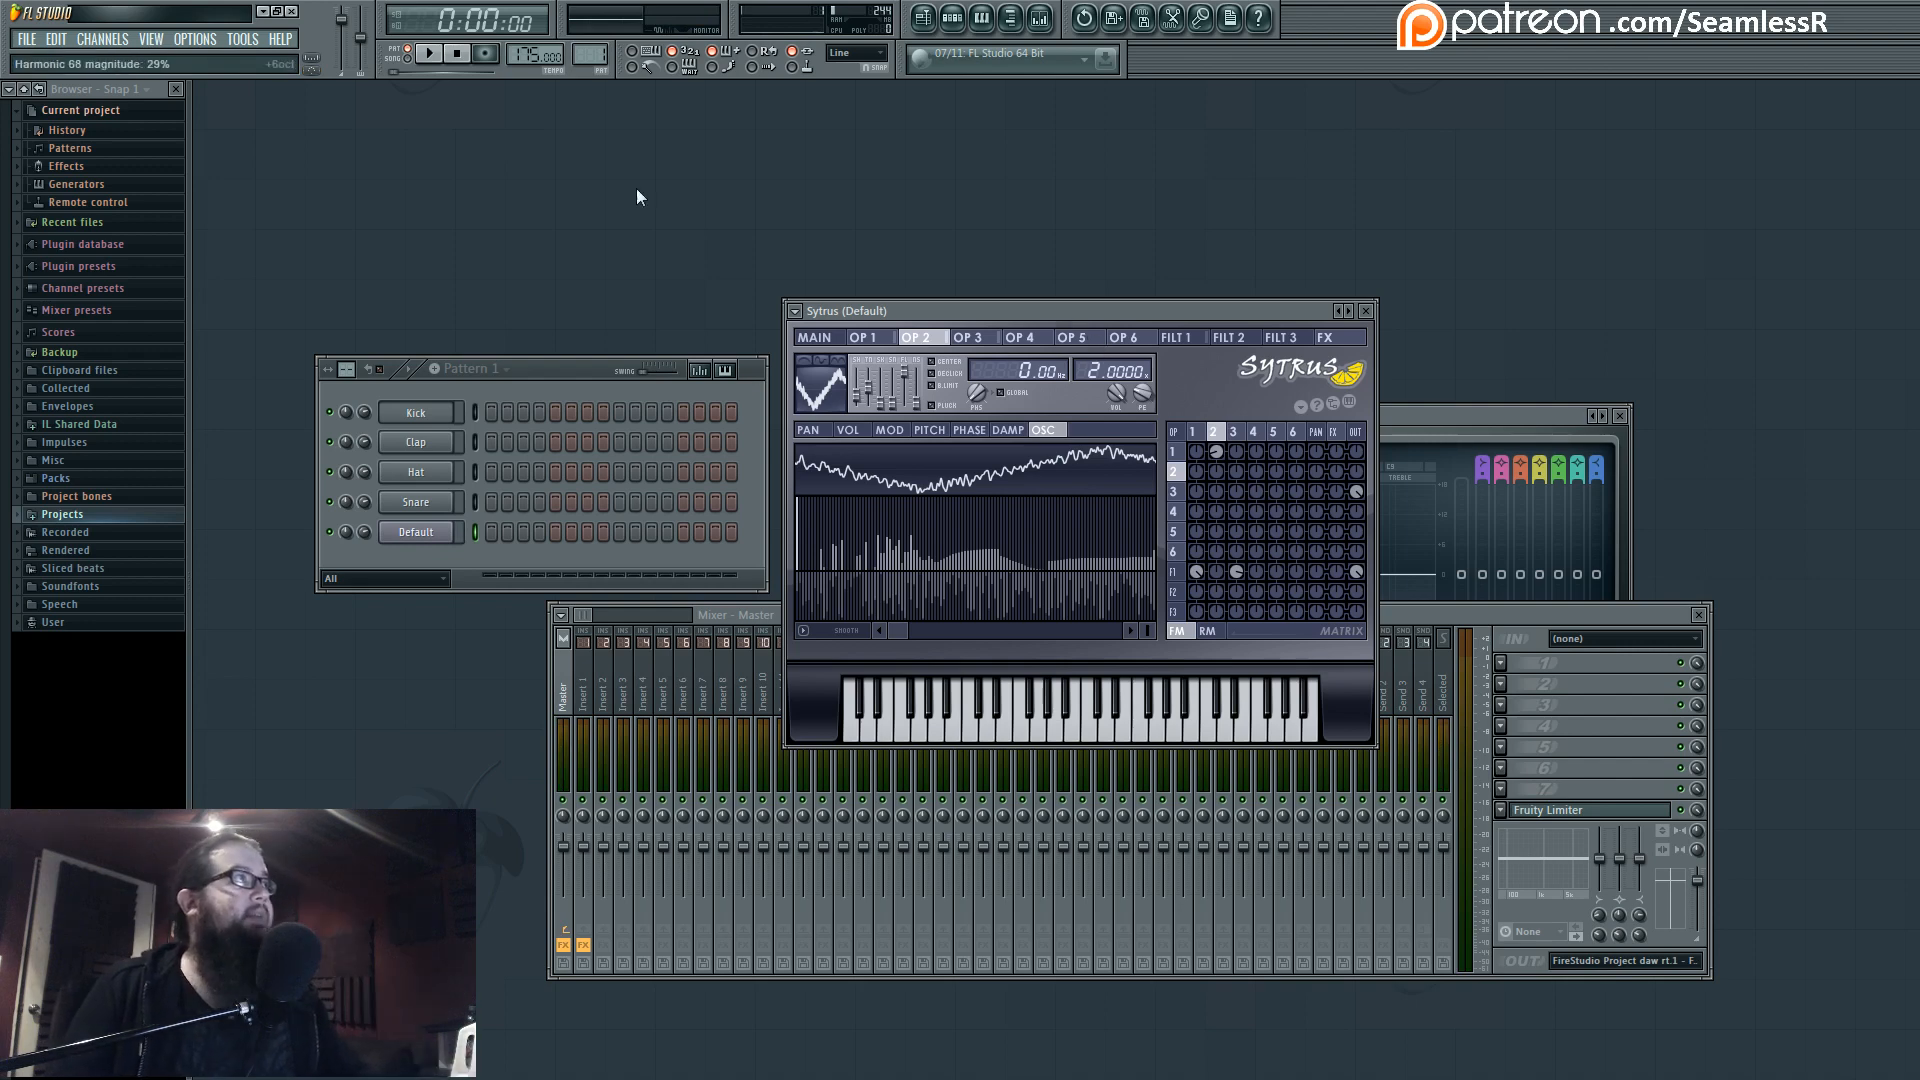
{"action": "left_click", "coordinate": [128, 42]}
{"action": "mouse_move", "coordinate": [356, 495]}
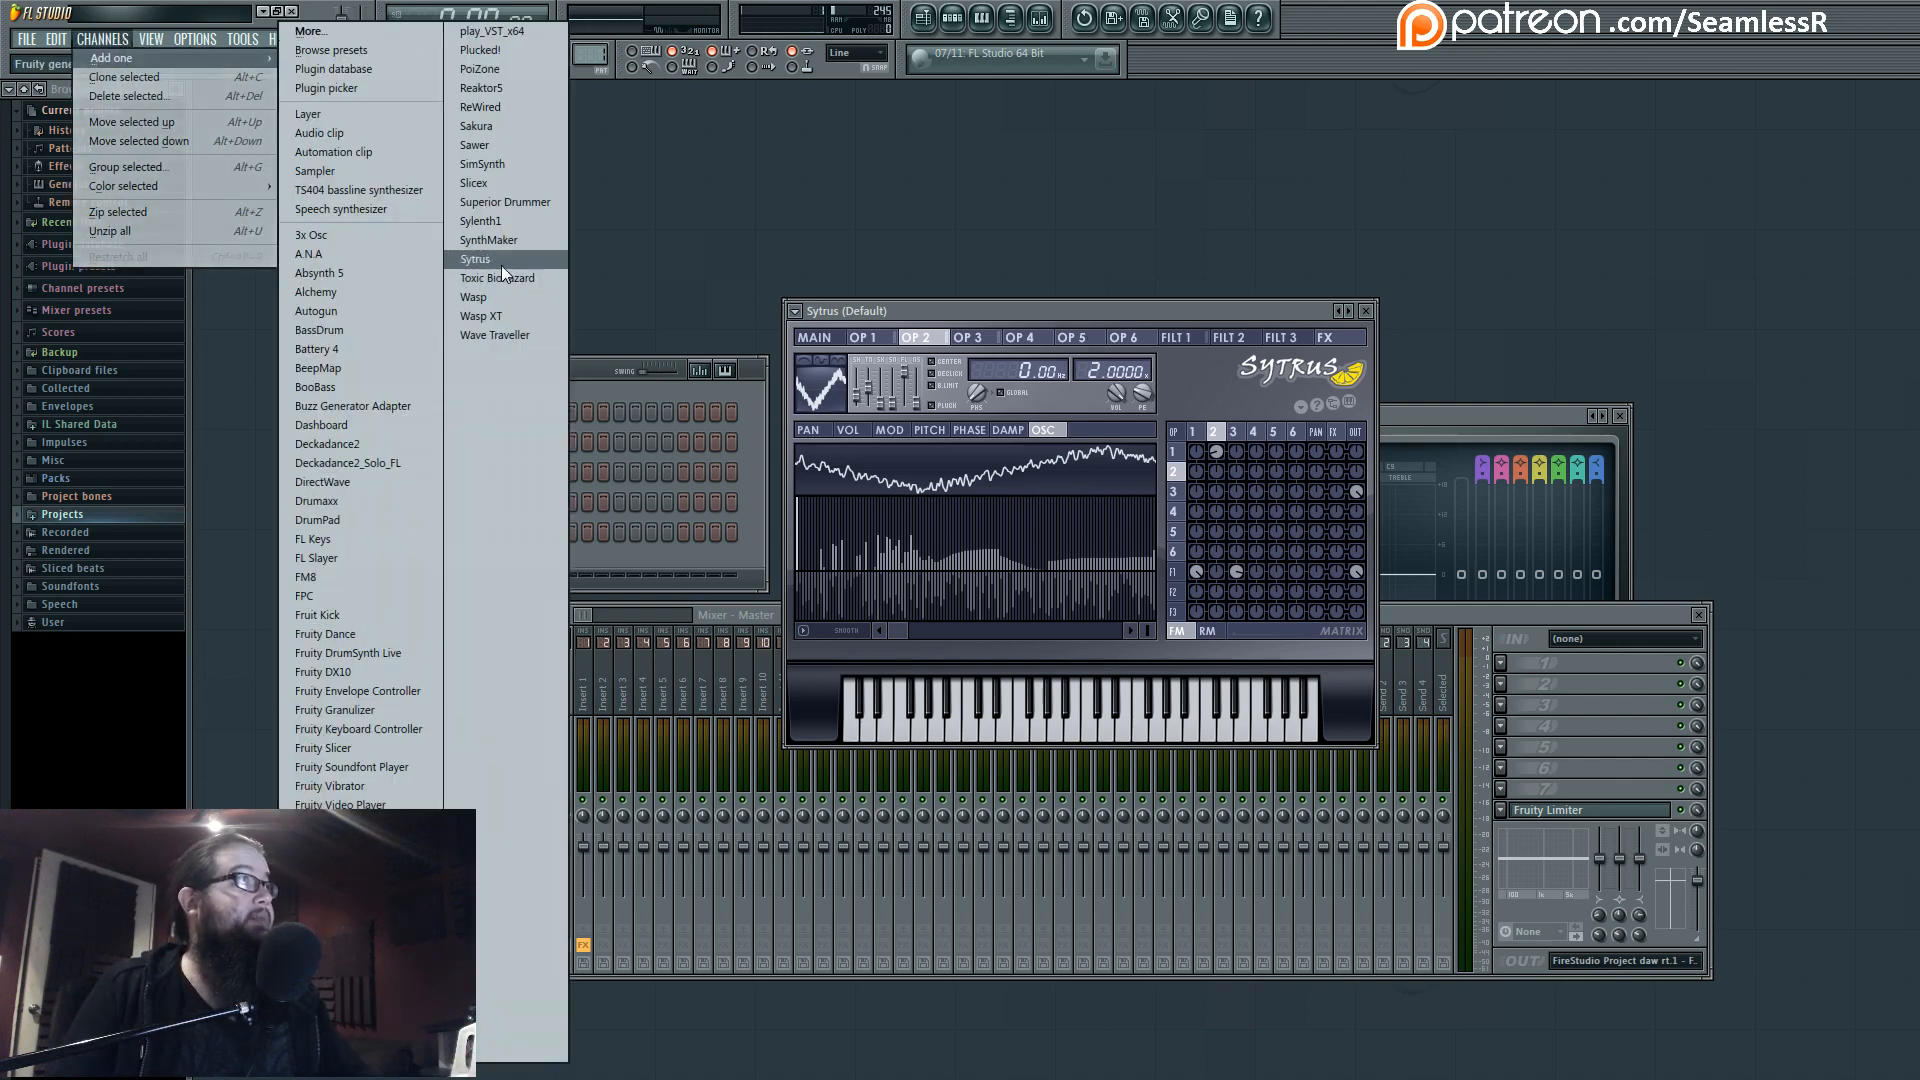
{"action": "left_click", "coordinate": [501, 262]}
{"action": "left_click", "coordinate": [414, 412]}
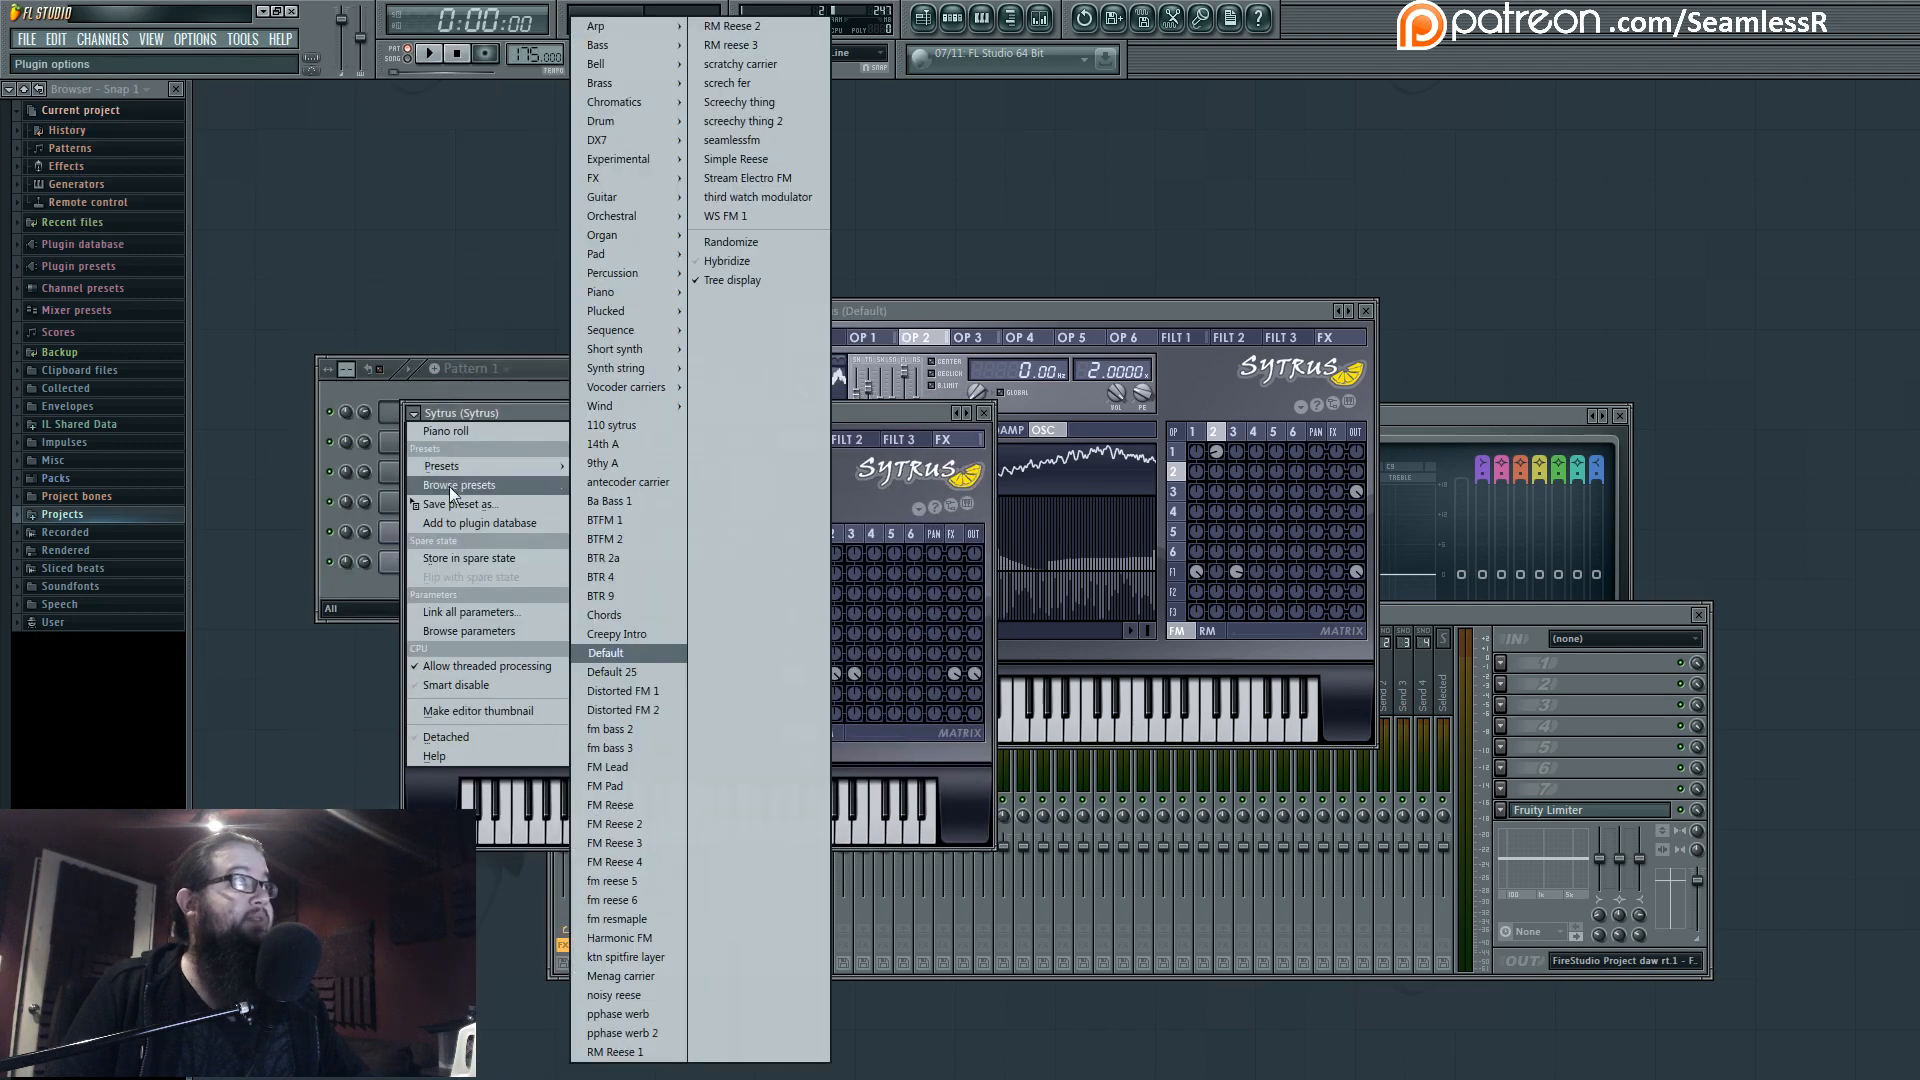
{"action": "left_click", "coordinate": [639, 656]}
{"action": "left_click_drag", "start_coordinate": [774, 413], "coordinate": [1059, 546]}
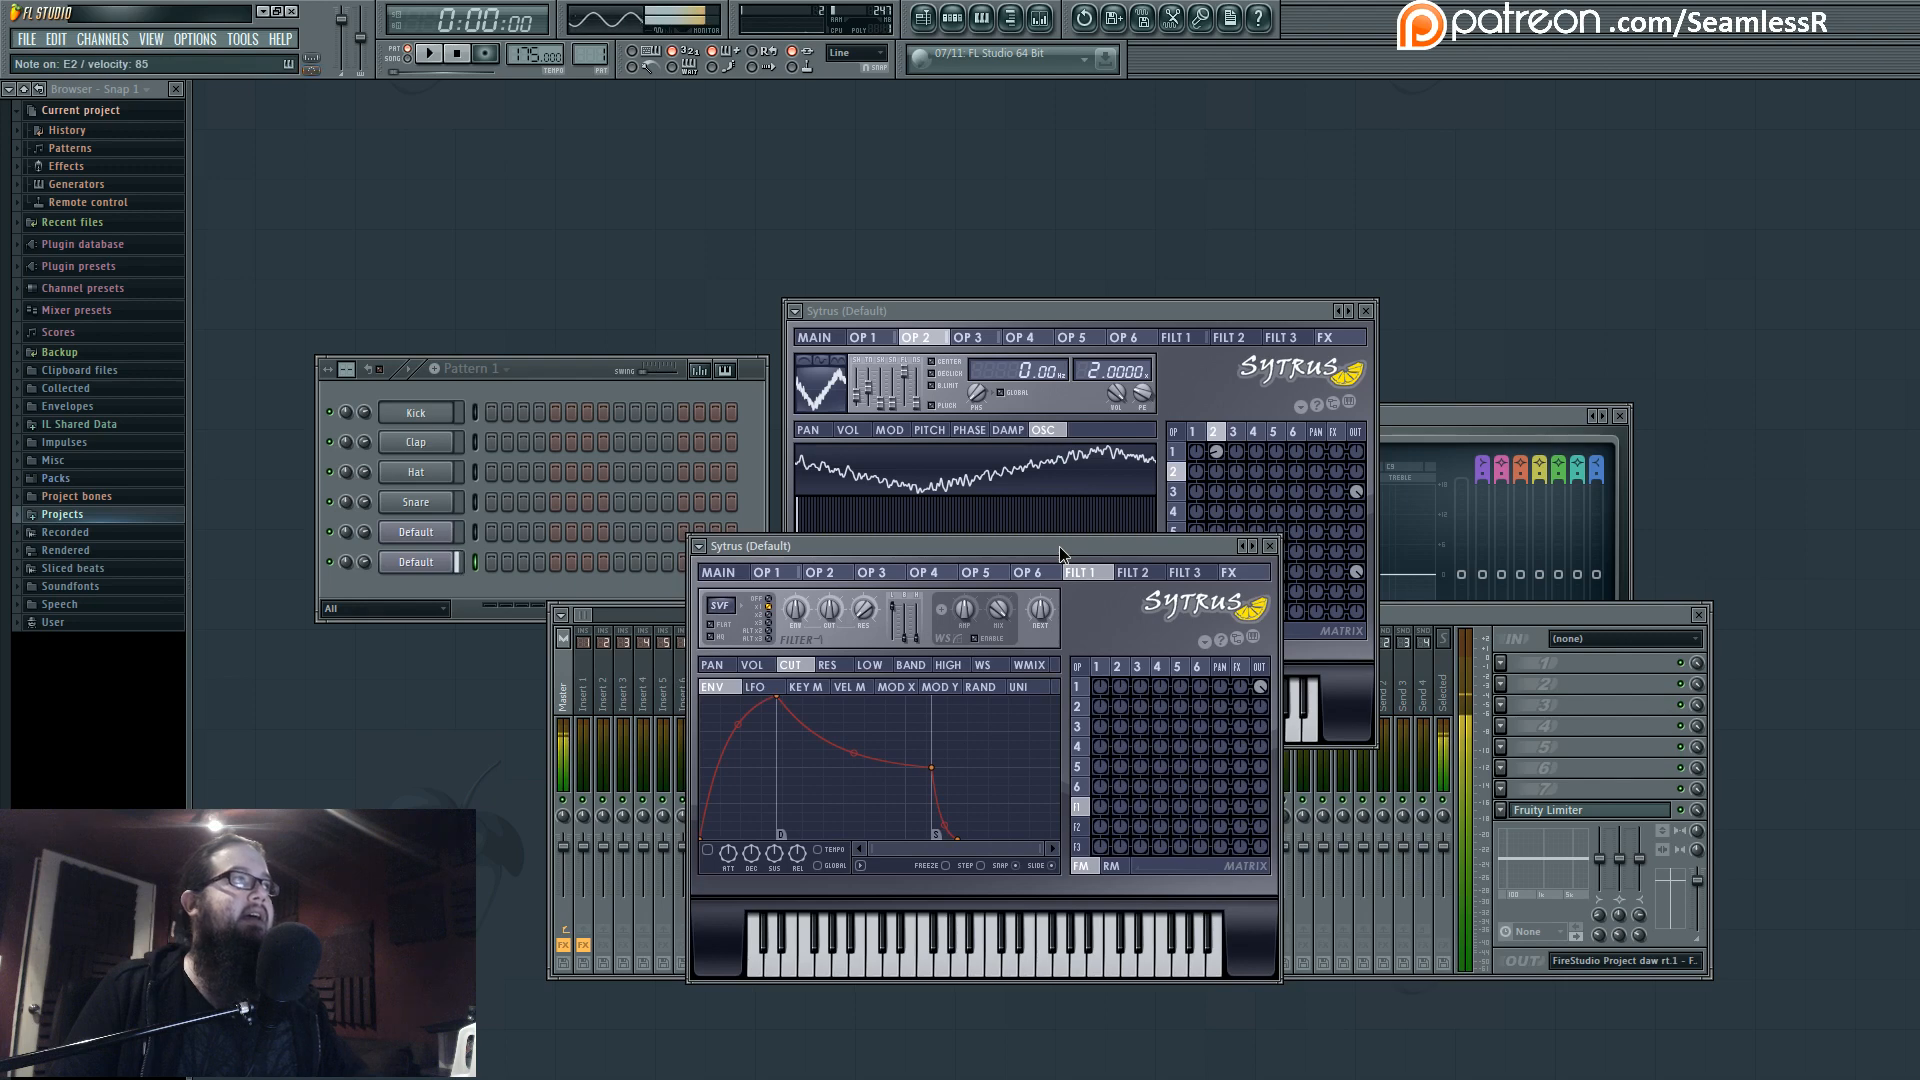
Show the operator oscillators in the new Sytrus and route operator 2 into operator 1 as frequency modulation.
{"action": "left_click", "coordinate": [1094, 687]}
{"action": "left_click", "coordinate": [947, 665]}
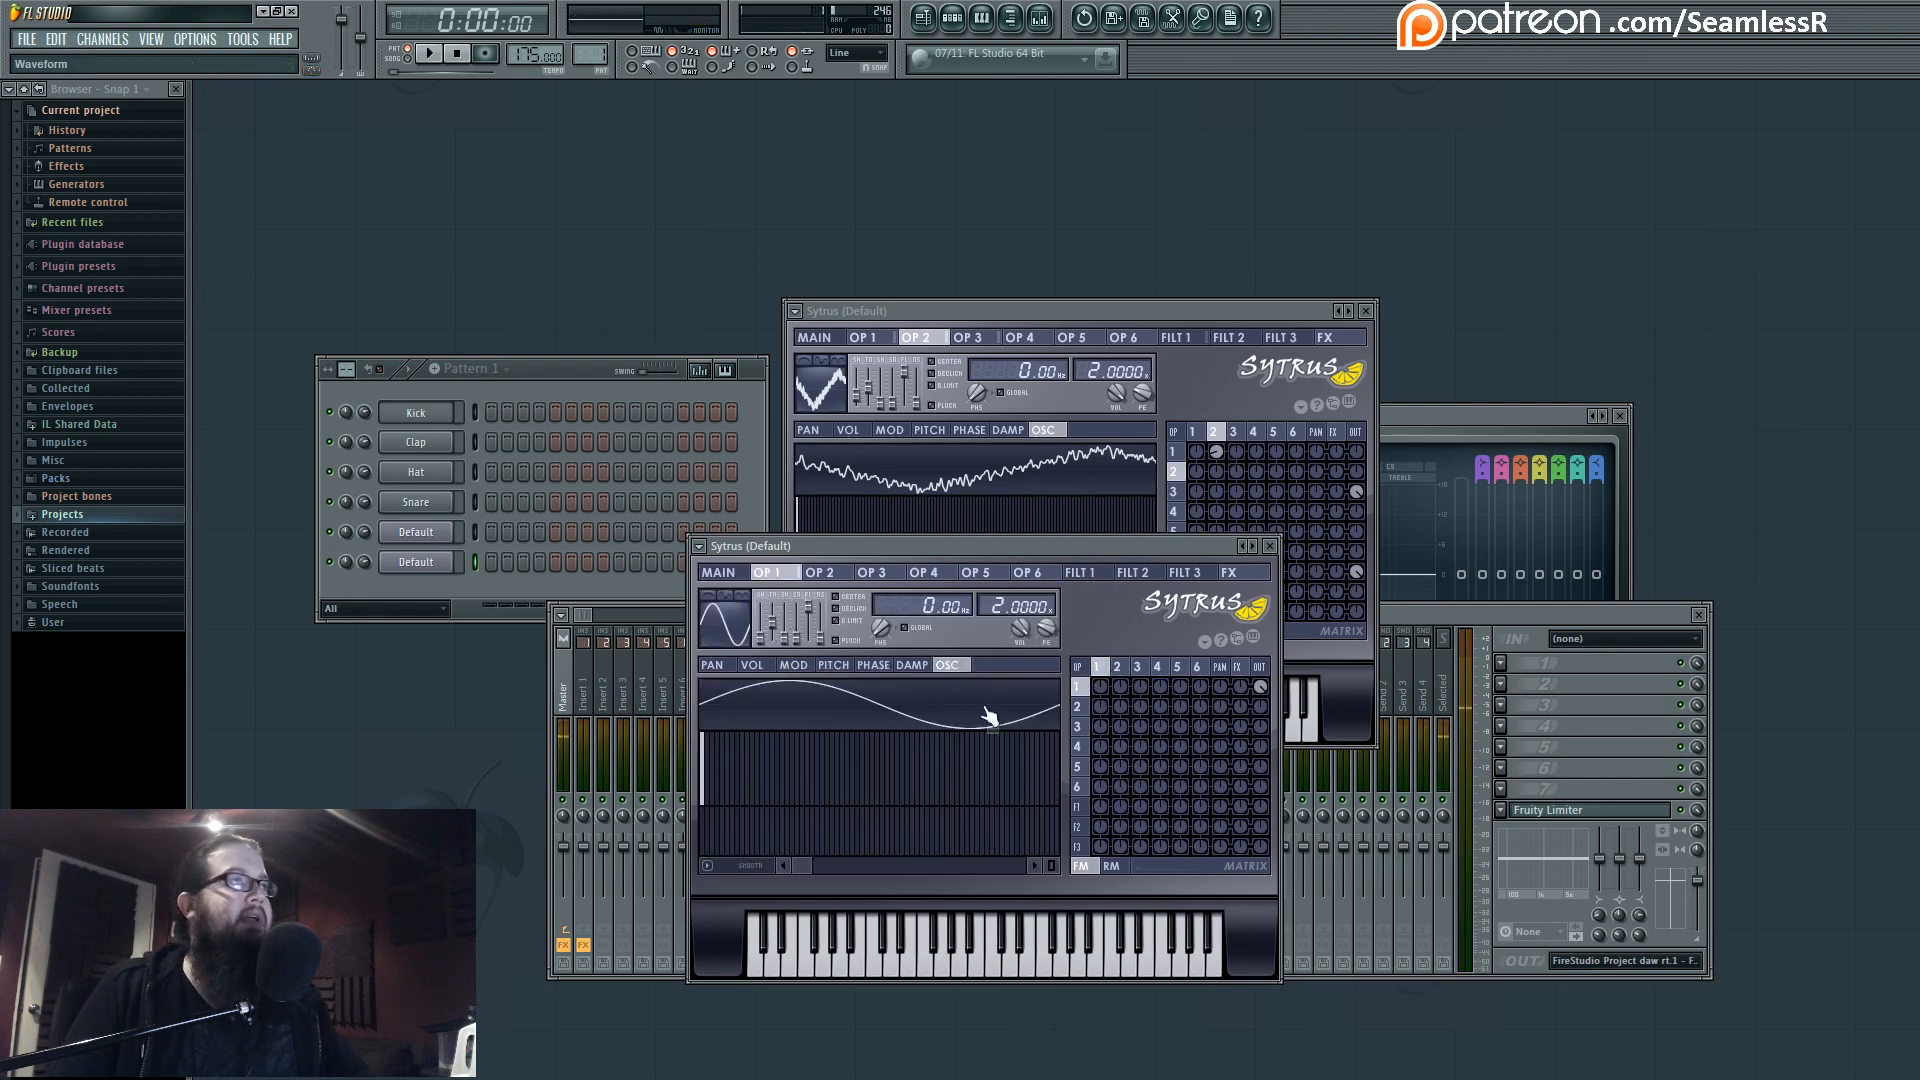
{"action": "left_click", "coordinate": [1118, 670]}
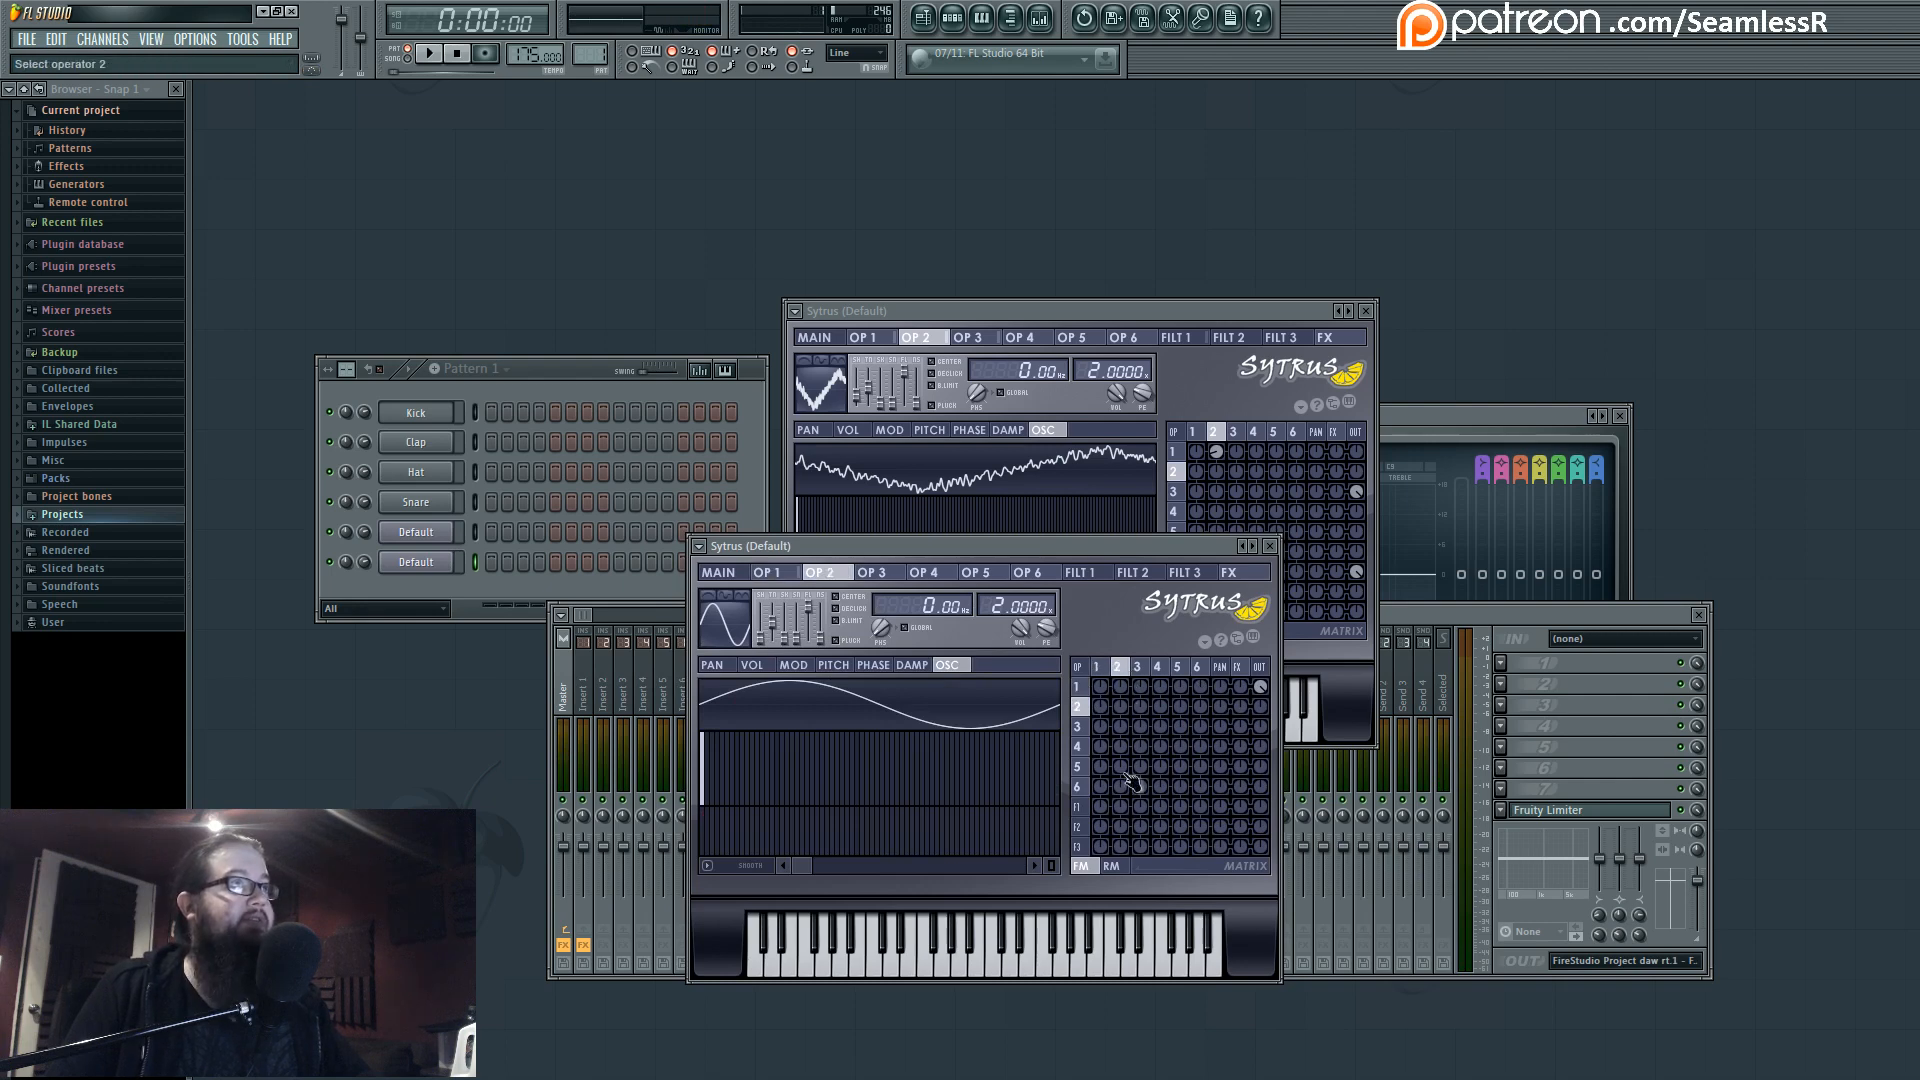
{"action": "left_click_drag", "start_coordinate": [1121, 688], "coordinate": [1121, 669]}
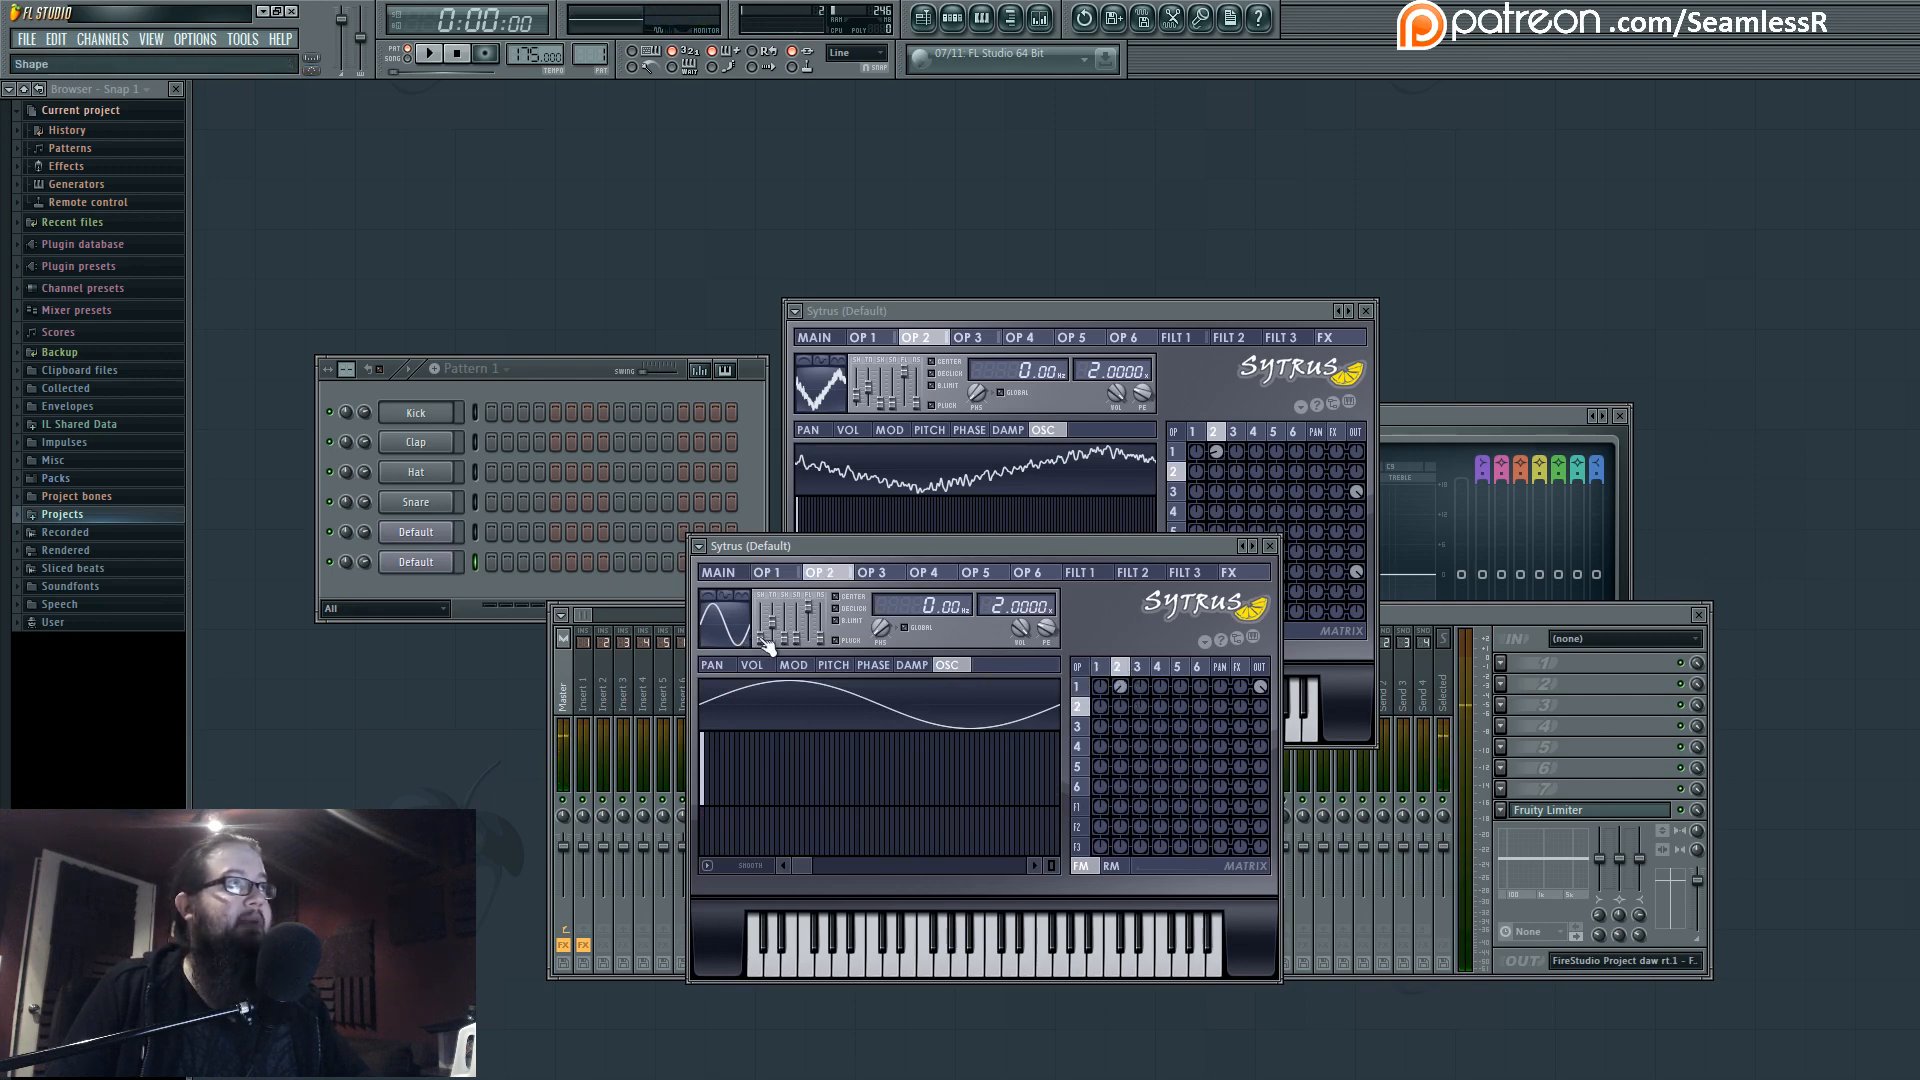
Shape operator 2 as a triangle with hand-drawn upper harmonics and randomized phases, then retouch its modulation amount on operator 1.
{"action": "left_click_drag", "start_coordinate": [765, 645], "coordinate": [765, 630]}
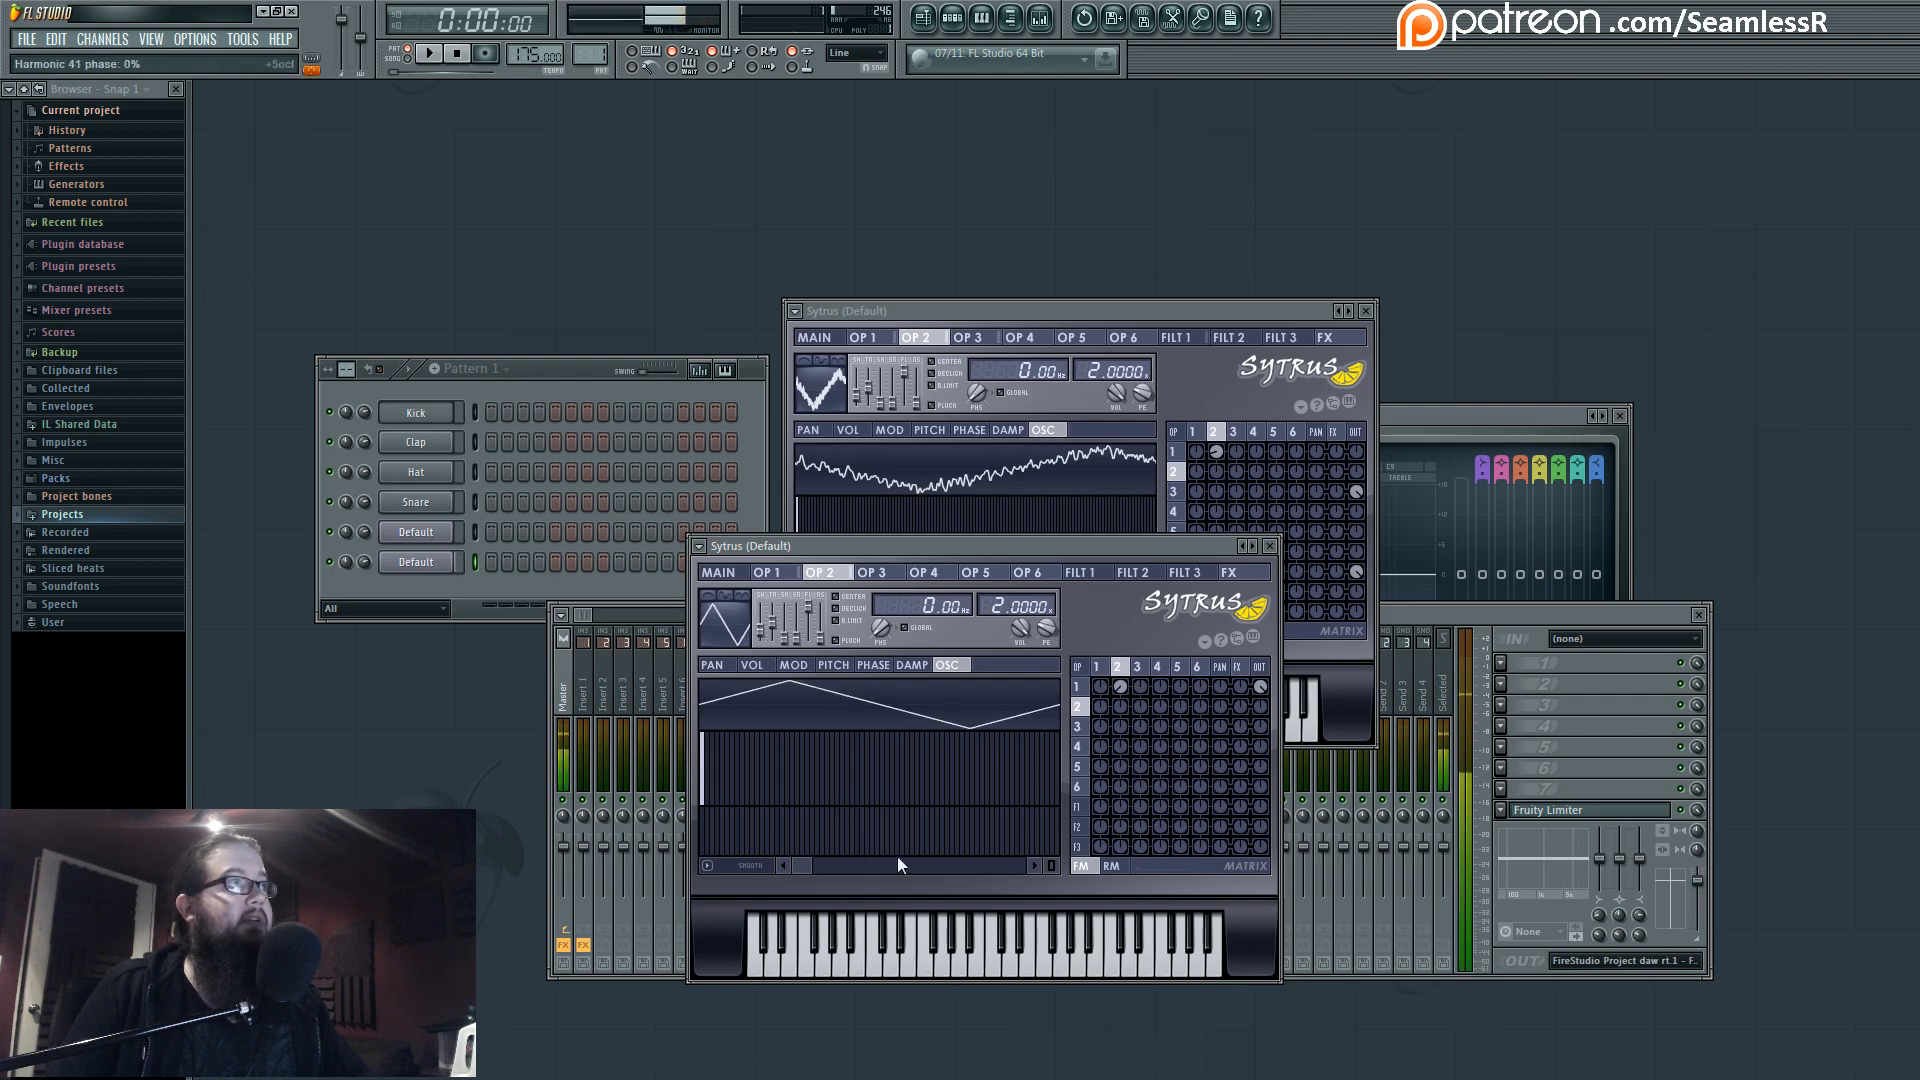
{"action": "left_click_drag", "start_coordinate": [769, 800], "coordinate": [1057, 782]}
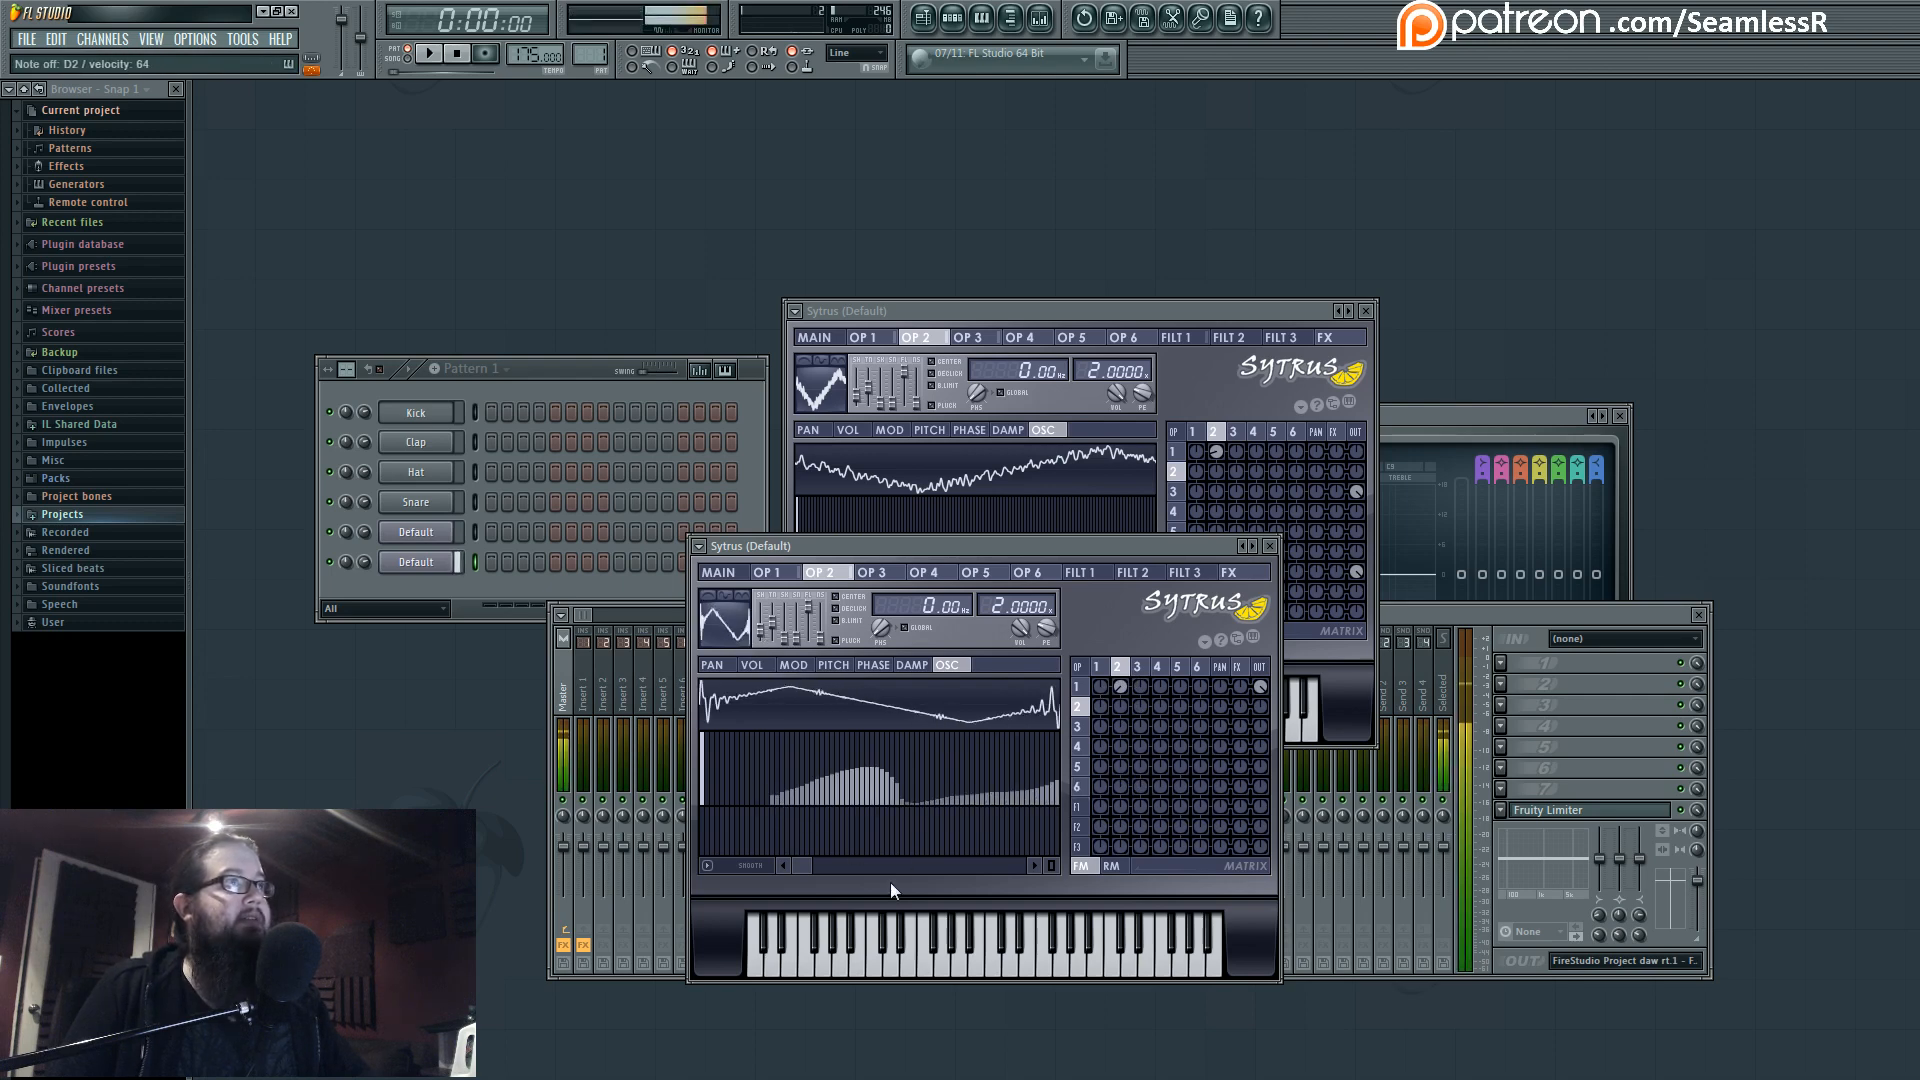
{"action": "right_click", "coordinate": [718, 851]}
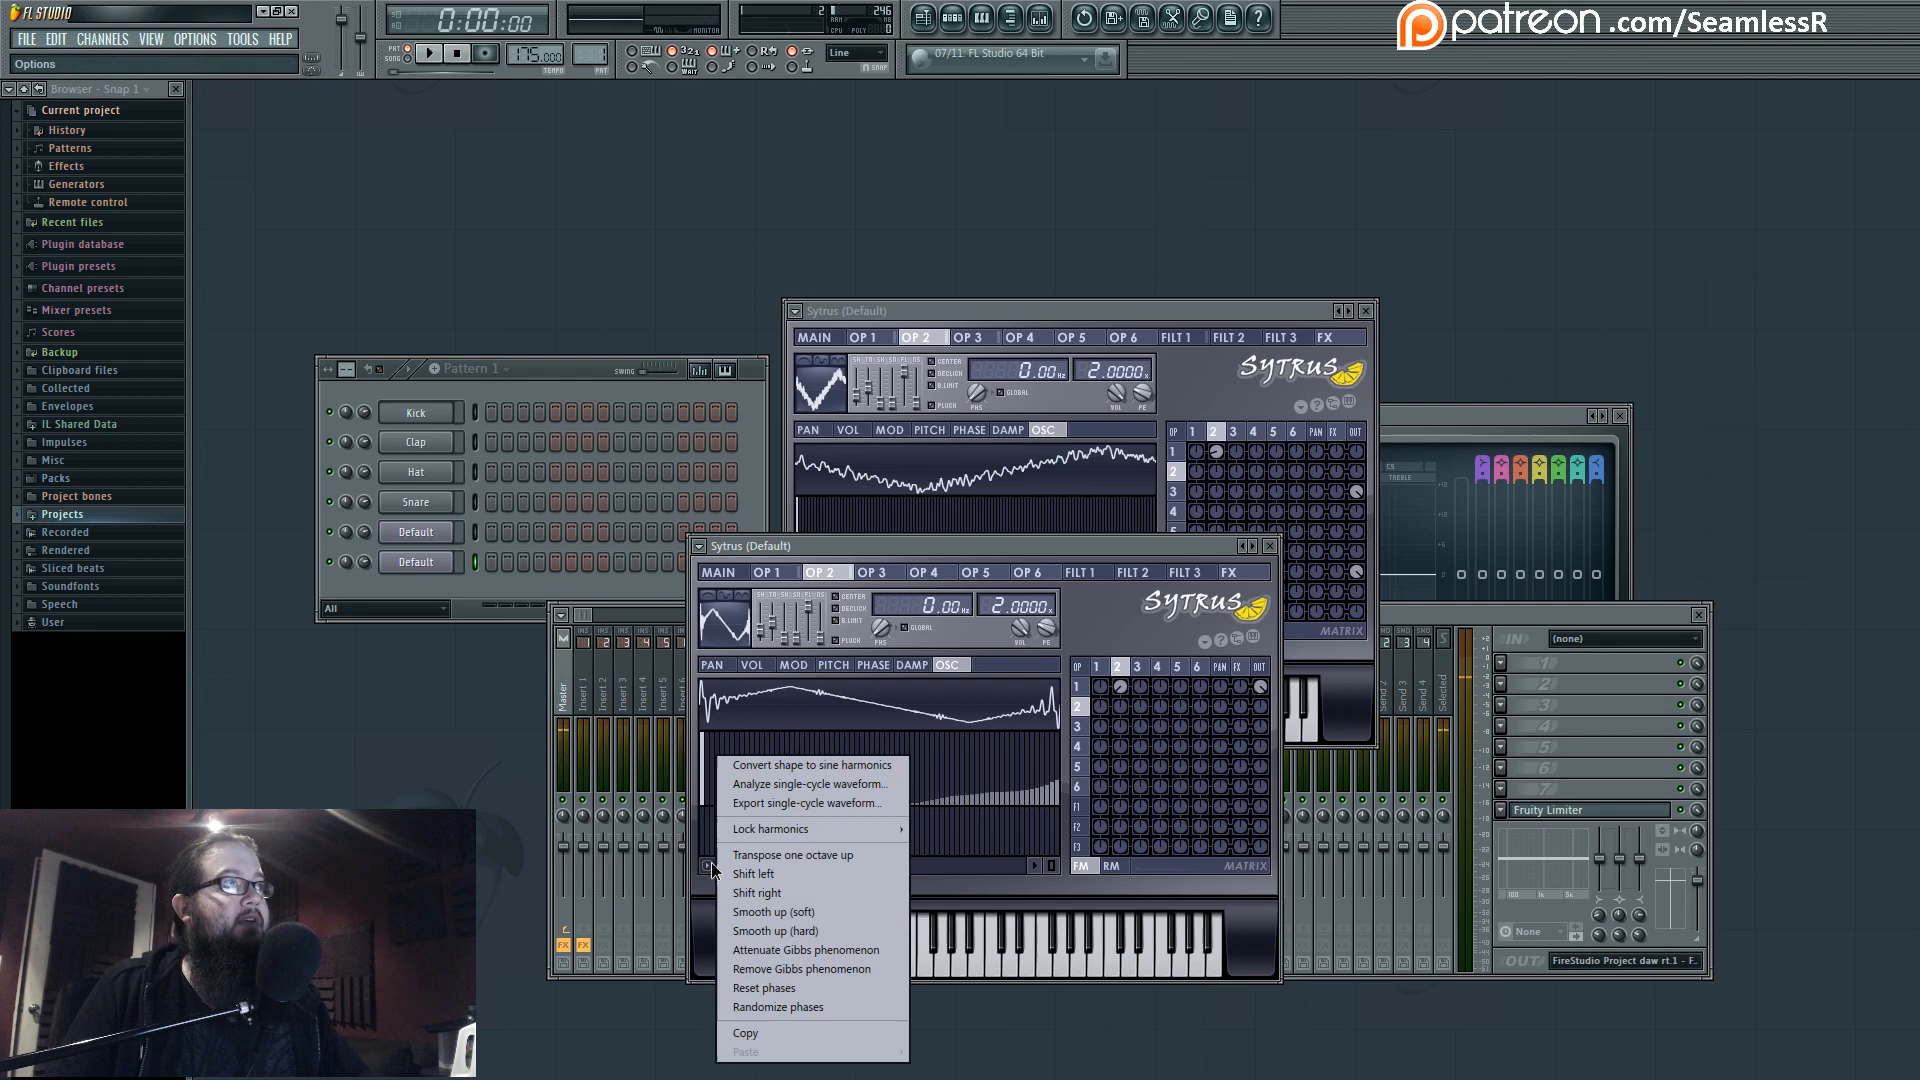
{"action": "left_click", "coordinate": [808, 999]}
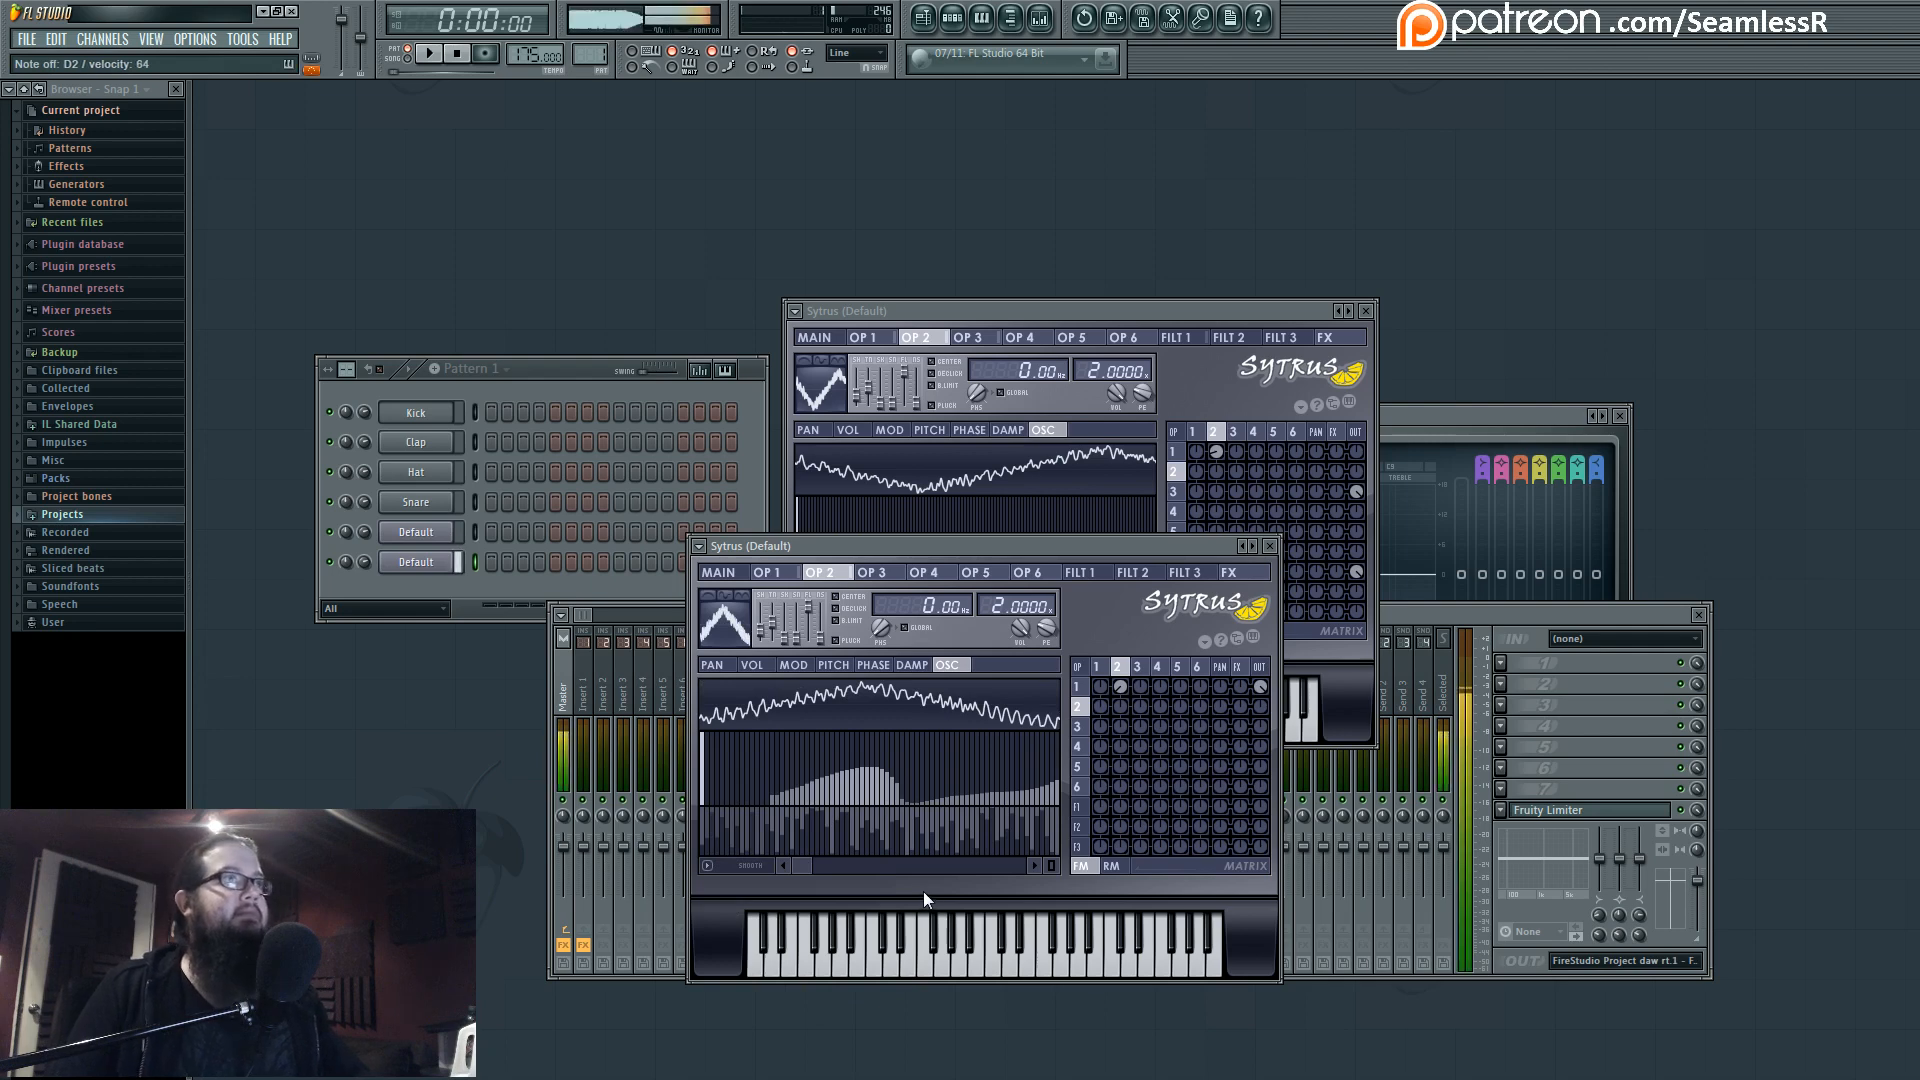
{"action": "left_click_drag", "start_coordinate": [1120, 687], "coordinate": [1120, 663]}
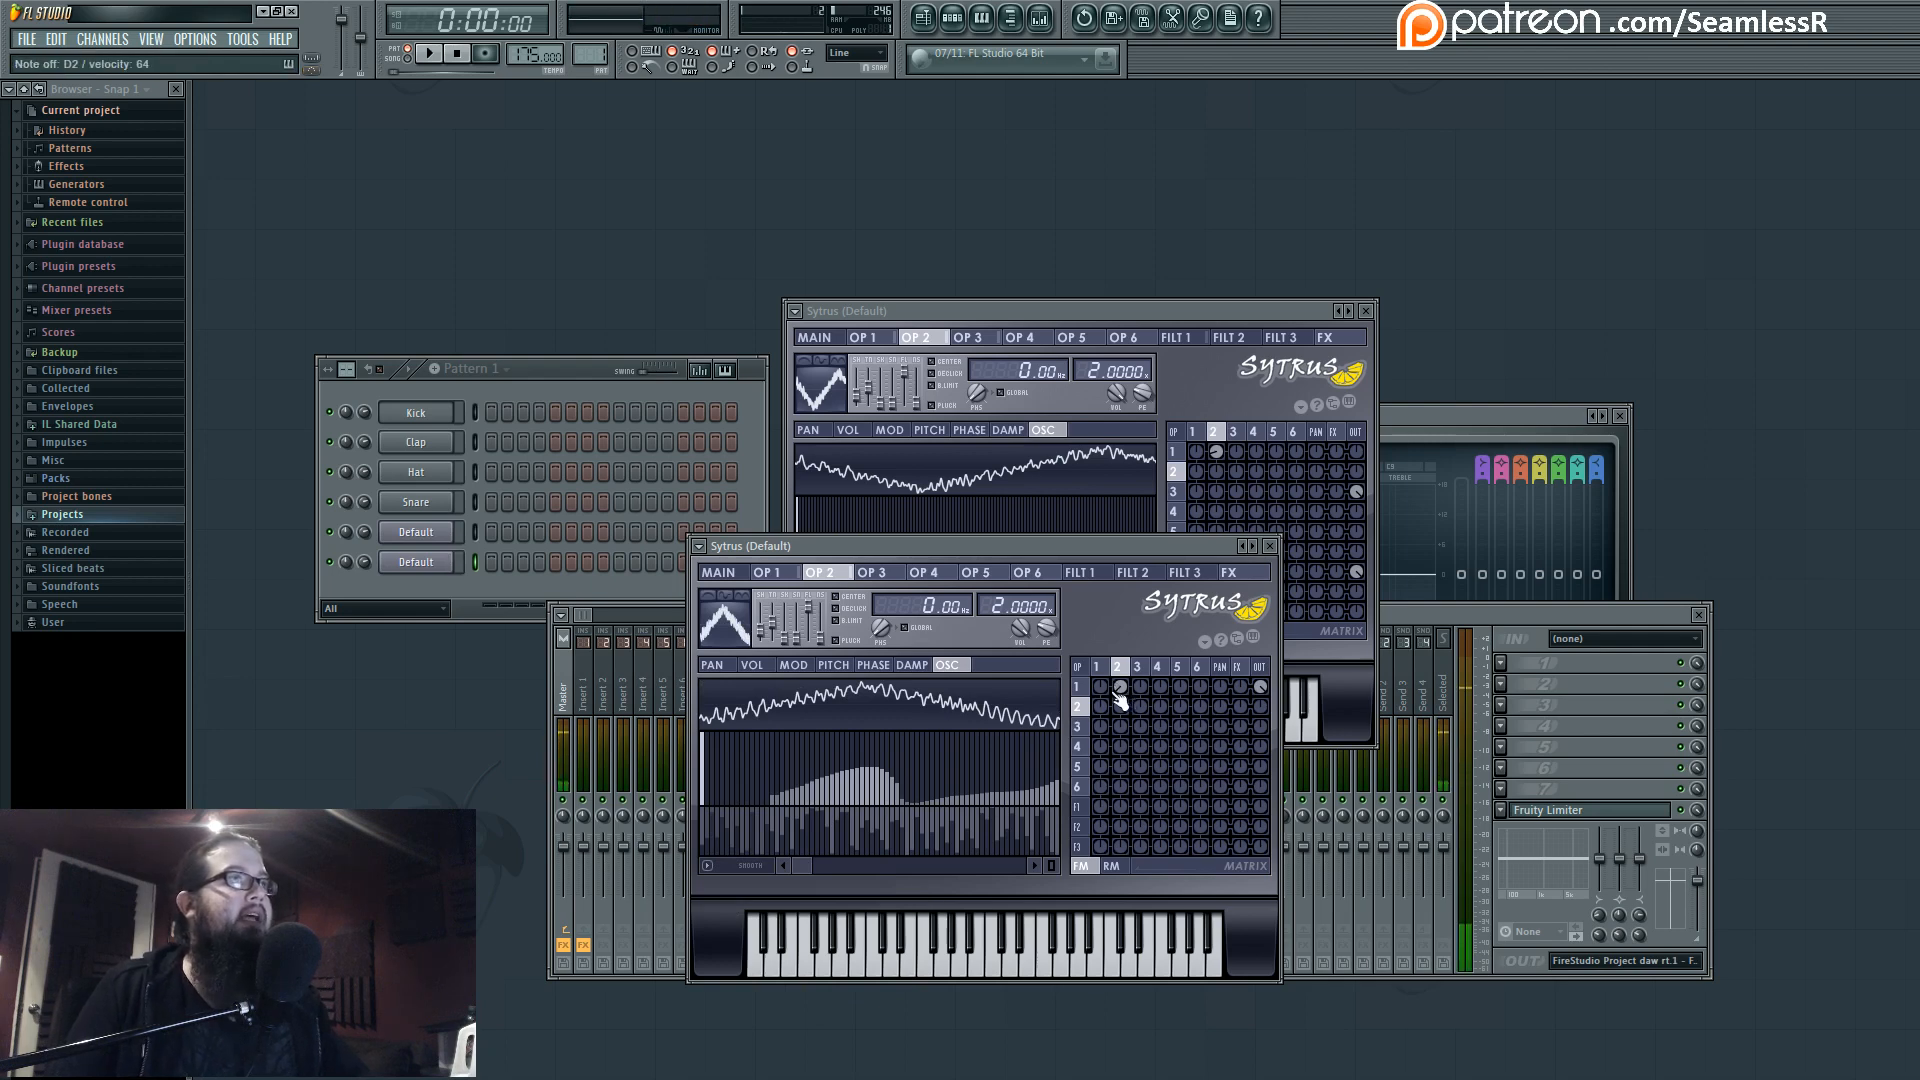
Examine operator 1's volume envelope in the first Sytrus, including its start point and its peak.
{"action": "left_click", "coordinate": [1099, 667]}
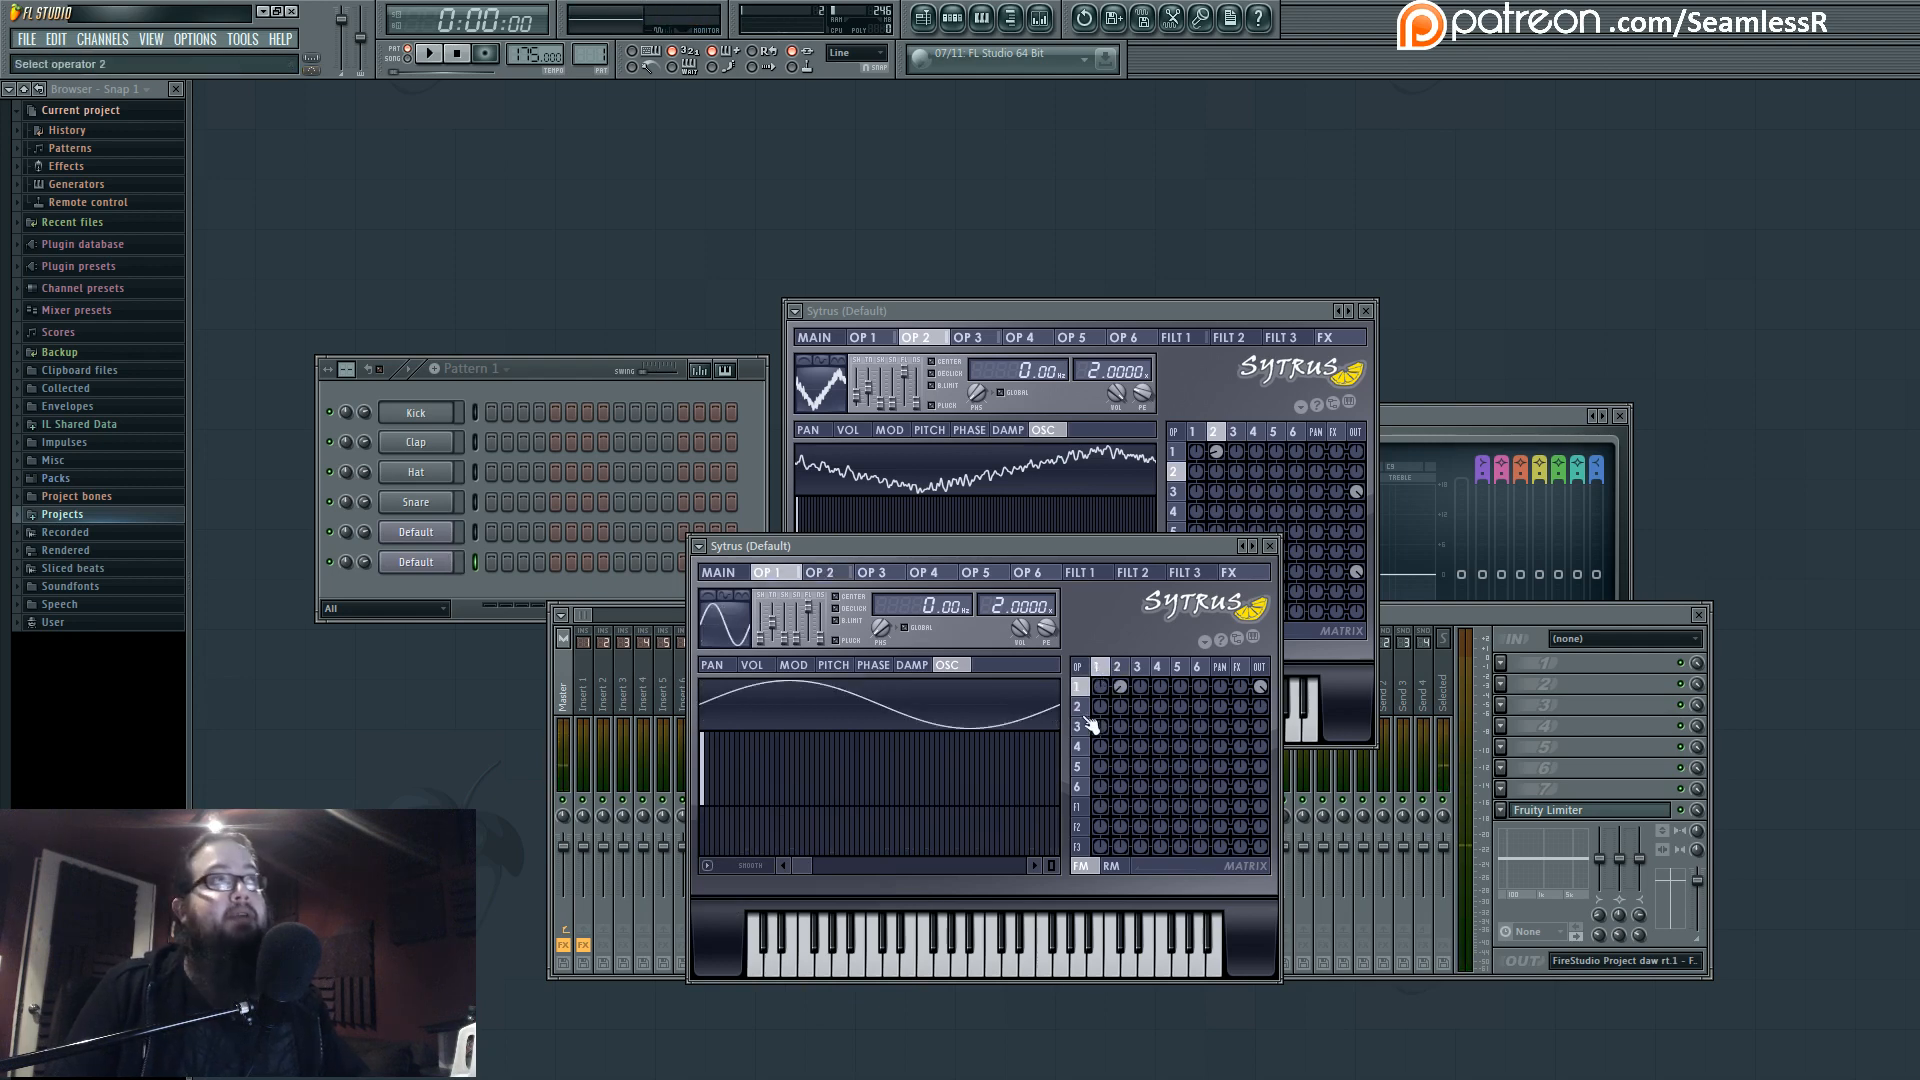
{"action": "left_click", "coordinate": [1134, 320]}
{"action": "left_click", "coordinate": [1191, 431]}
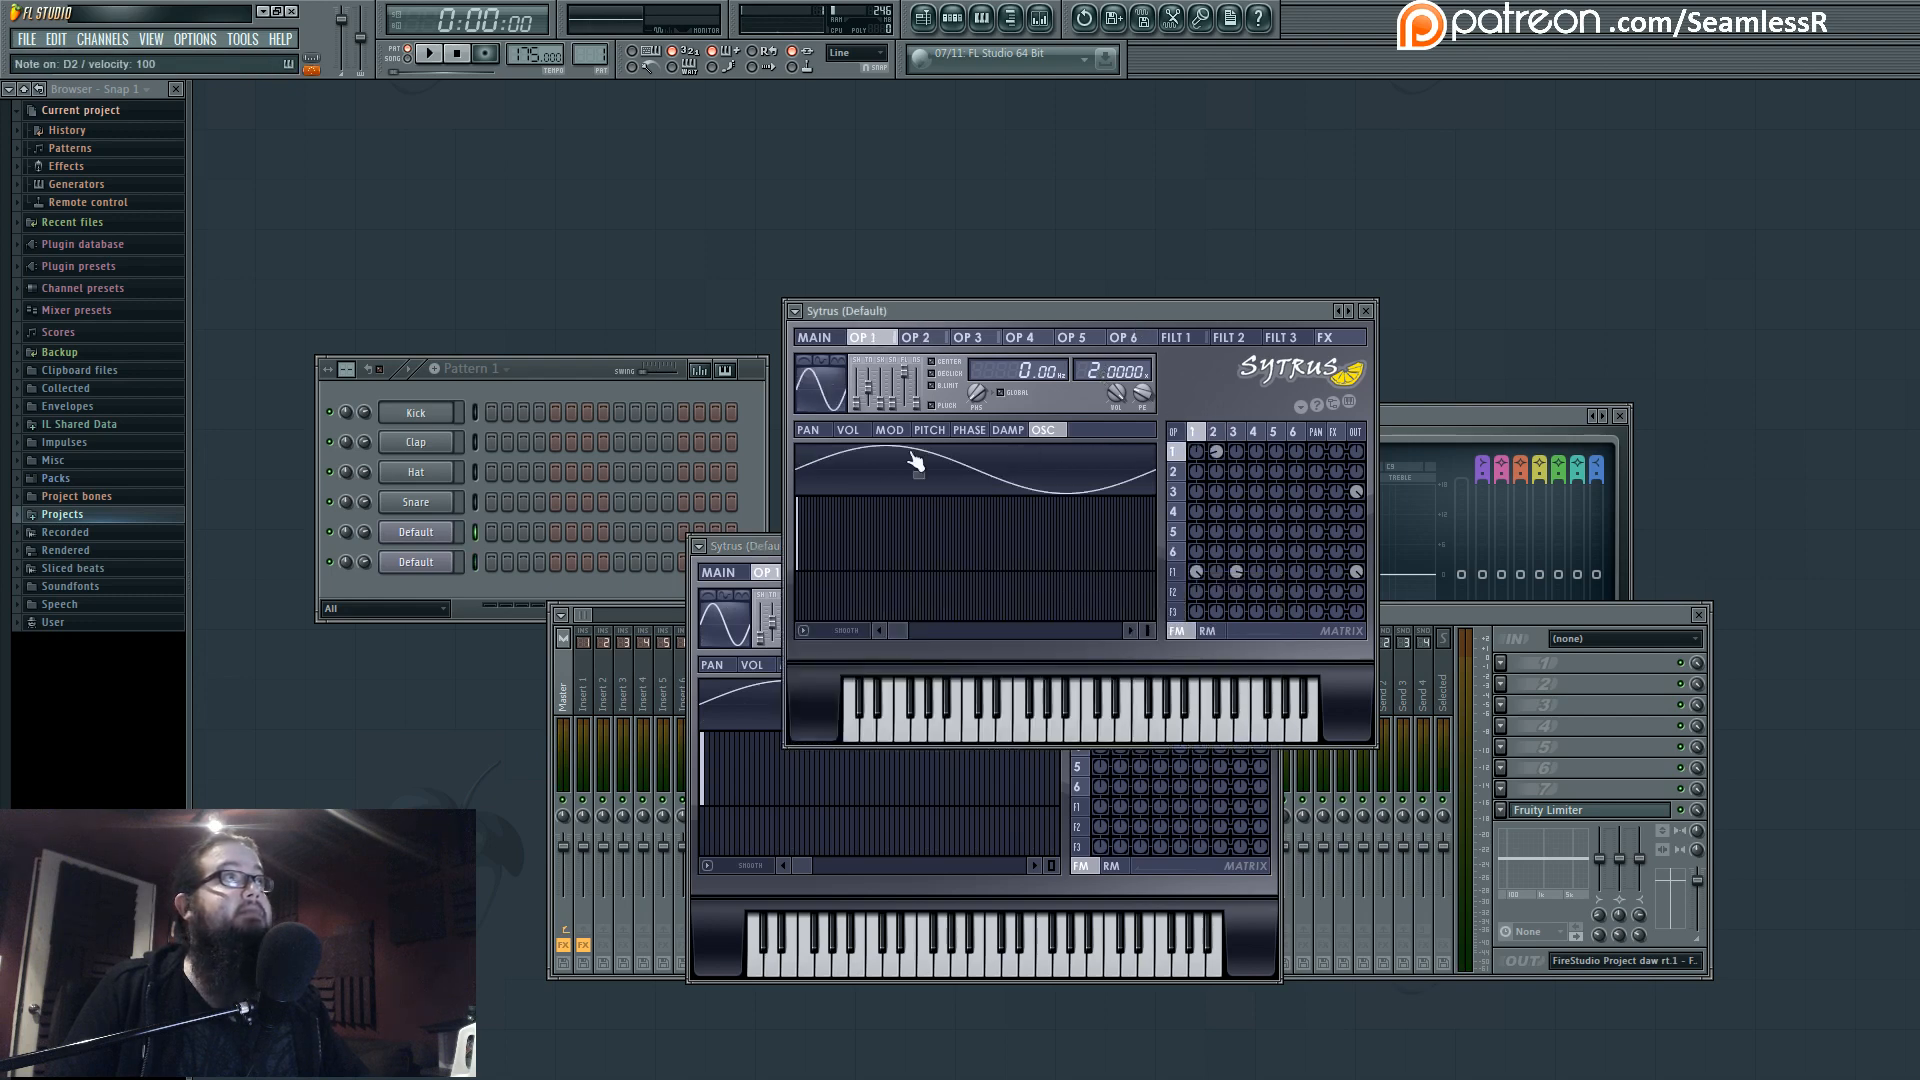
{"action": "left_click", "coordinate": [848, 431]}
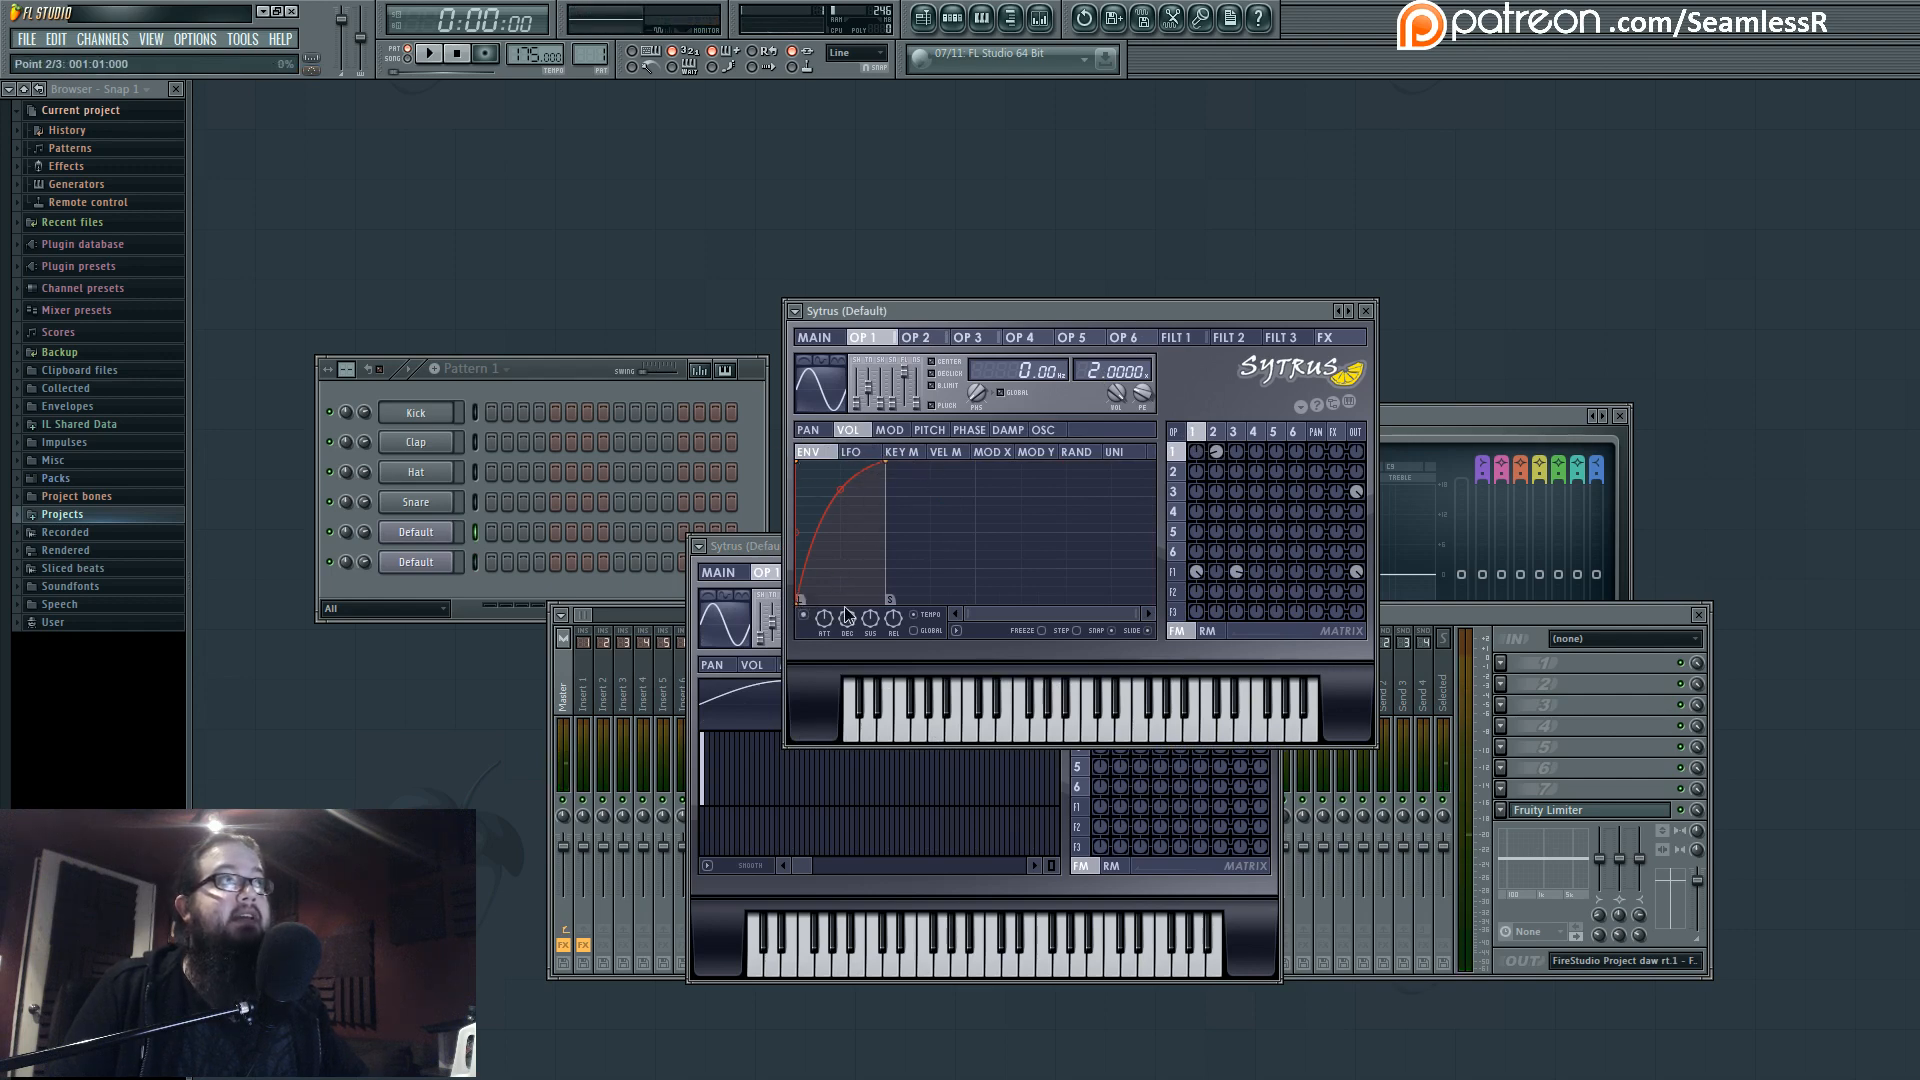
{"action": "mouse_move", "coordinate": [800, 597]}
{"action": "left_mouse_down"}
{"action": "mouse_move", "coordinate": [933, 602]}
{"action": "mouse_move", "coordinate": [800, 602]}
{"action": "left_mouse_up"}
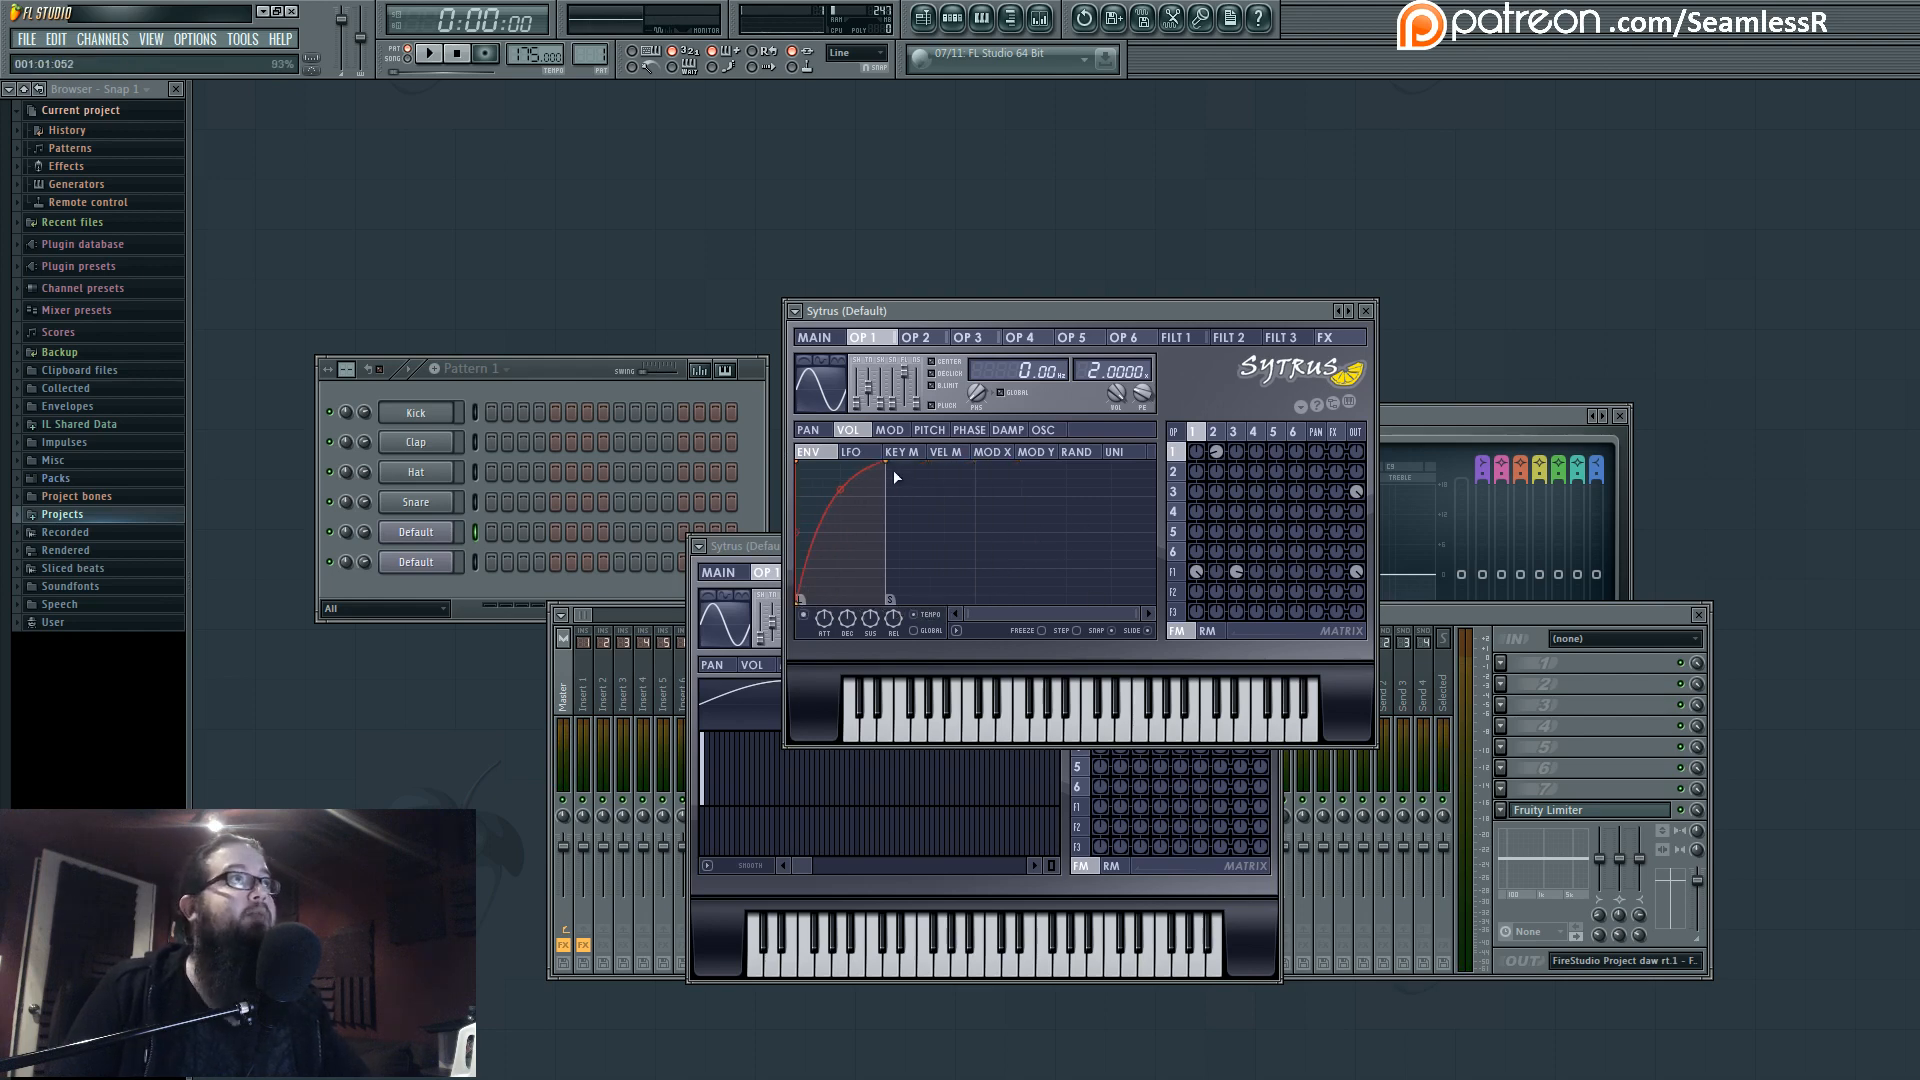
{"action": "mouse_move", "coordinate": [886, 463]}
{"action": "left_mouse_down"}
{"action": "mouse_move", "coordinate": [898, 541]}
{"action": "mouse_move", "coordinate": [955, 536]}
{"action": "mouse_move", "coordinate": [968, 510]}
{"action": "mouse_move", "coordinate": [890, 530]}
{"action": "mouse_move", "coordinate": [897, 457]}
{"action": "left_mouse_up"}
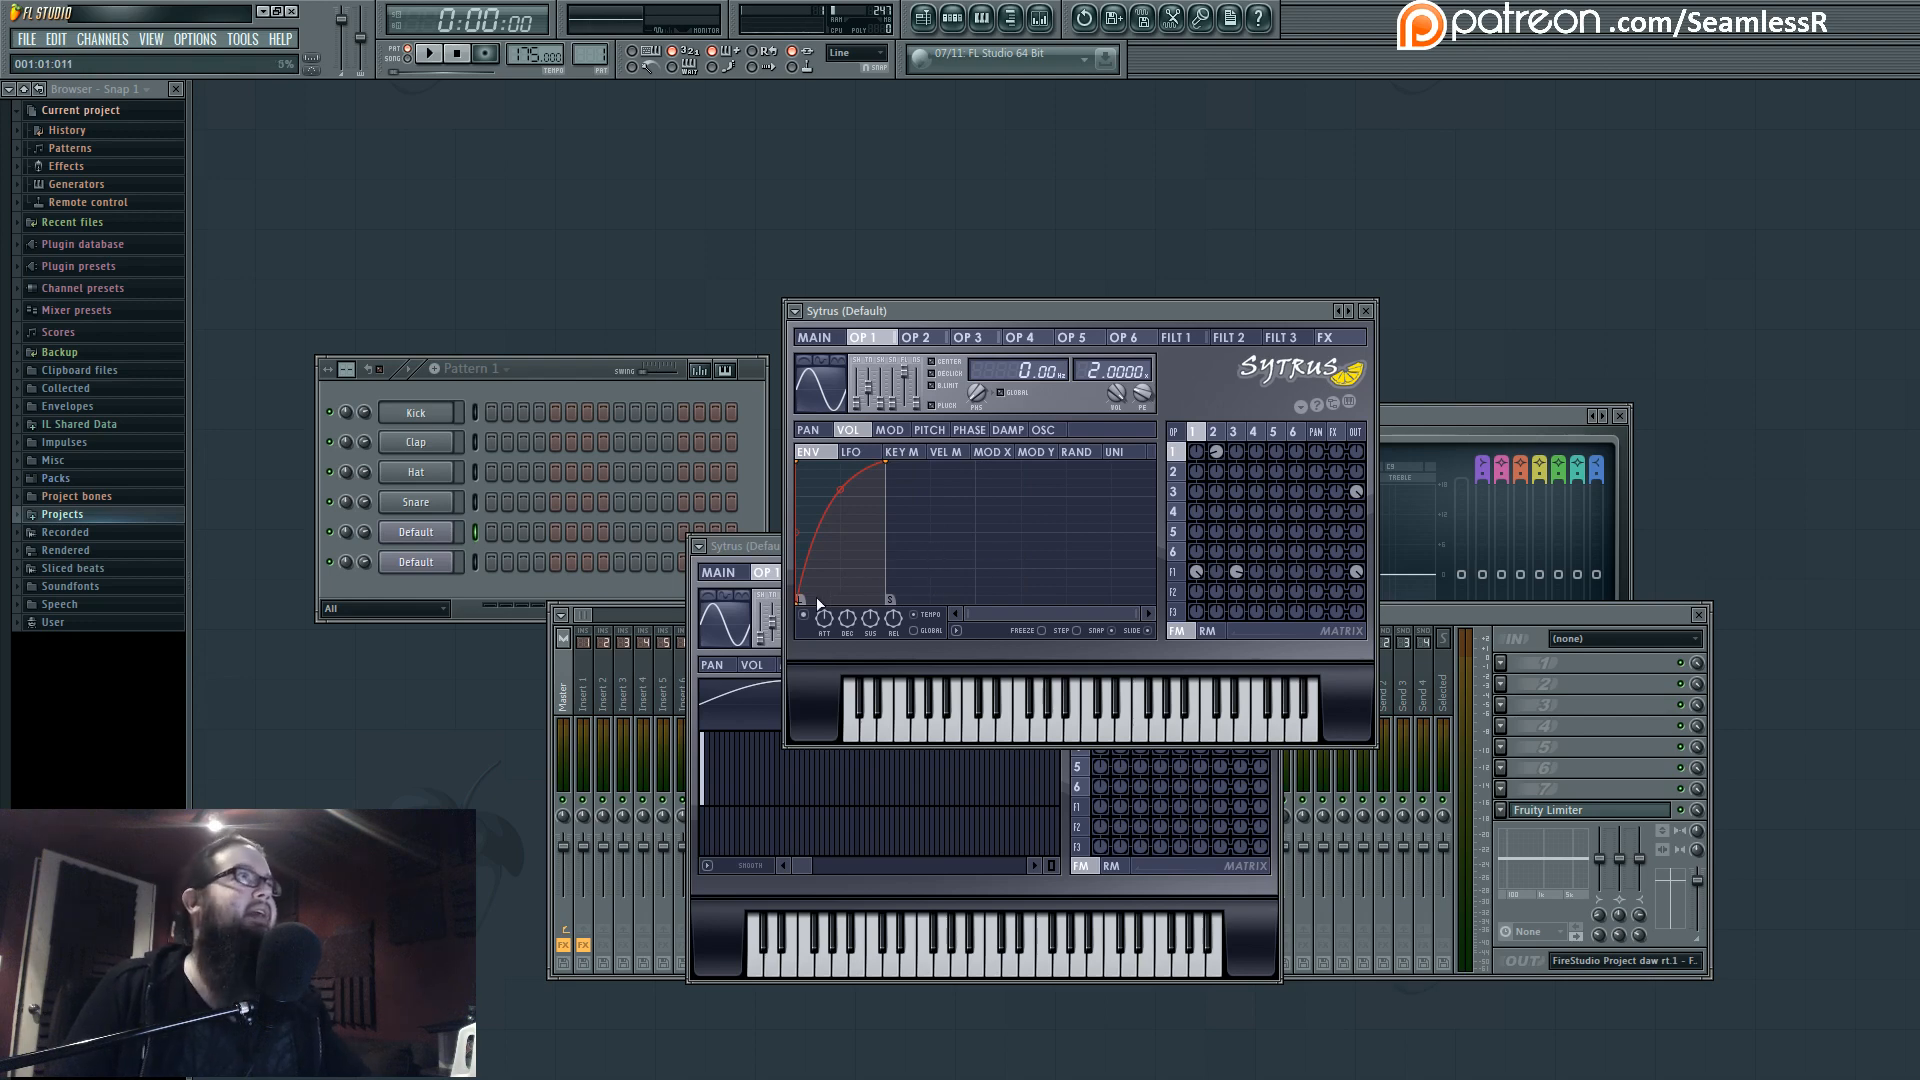
{"action": "mouse_move", "coordinate": [801, 603]}
{"action": "left_mouse_down"}
{"action": "mouse_move", "coordinate": [889, 607]}
{"action": "mouse_move", "coordinate": [800, 602]}
{"action": "left_mouse_up"}
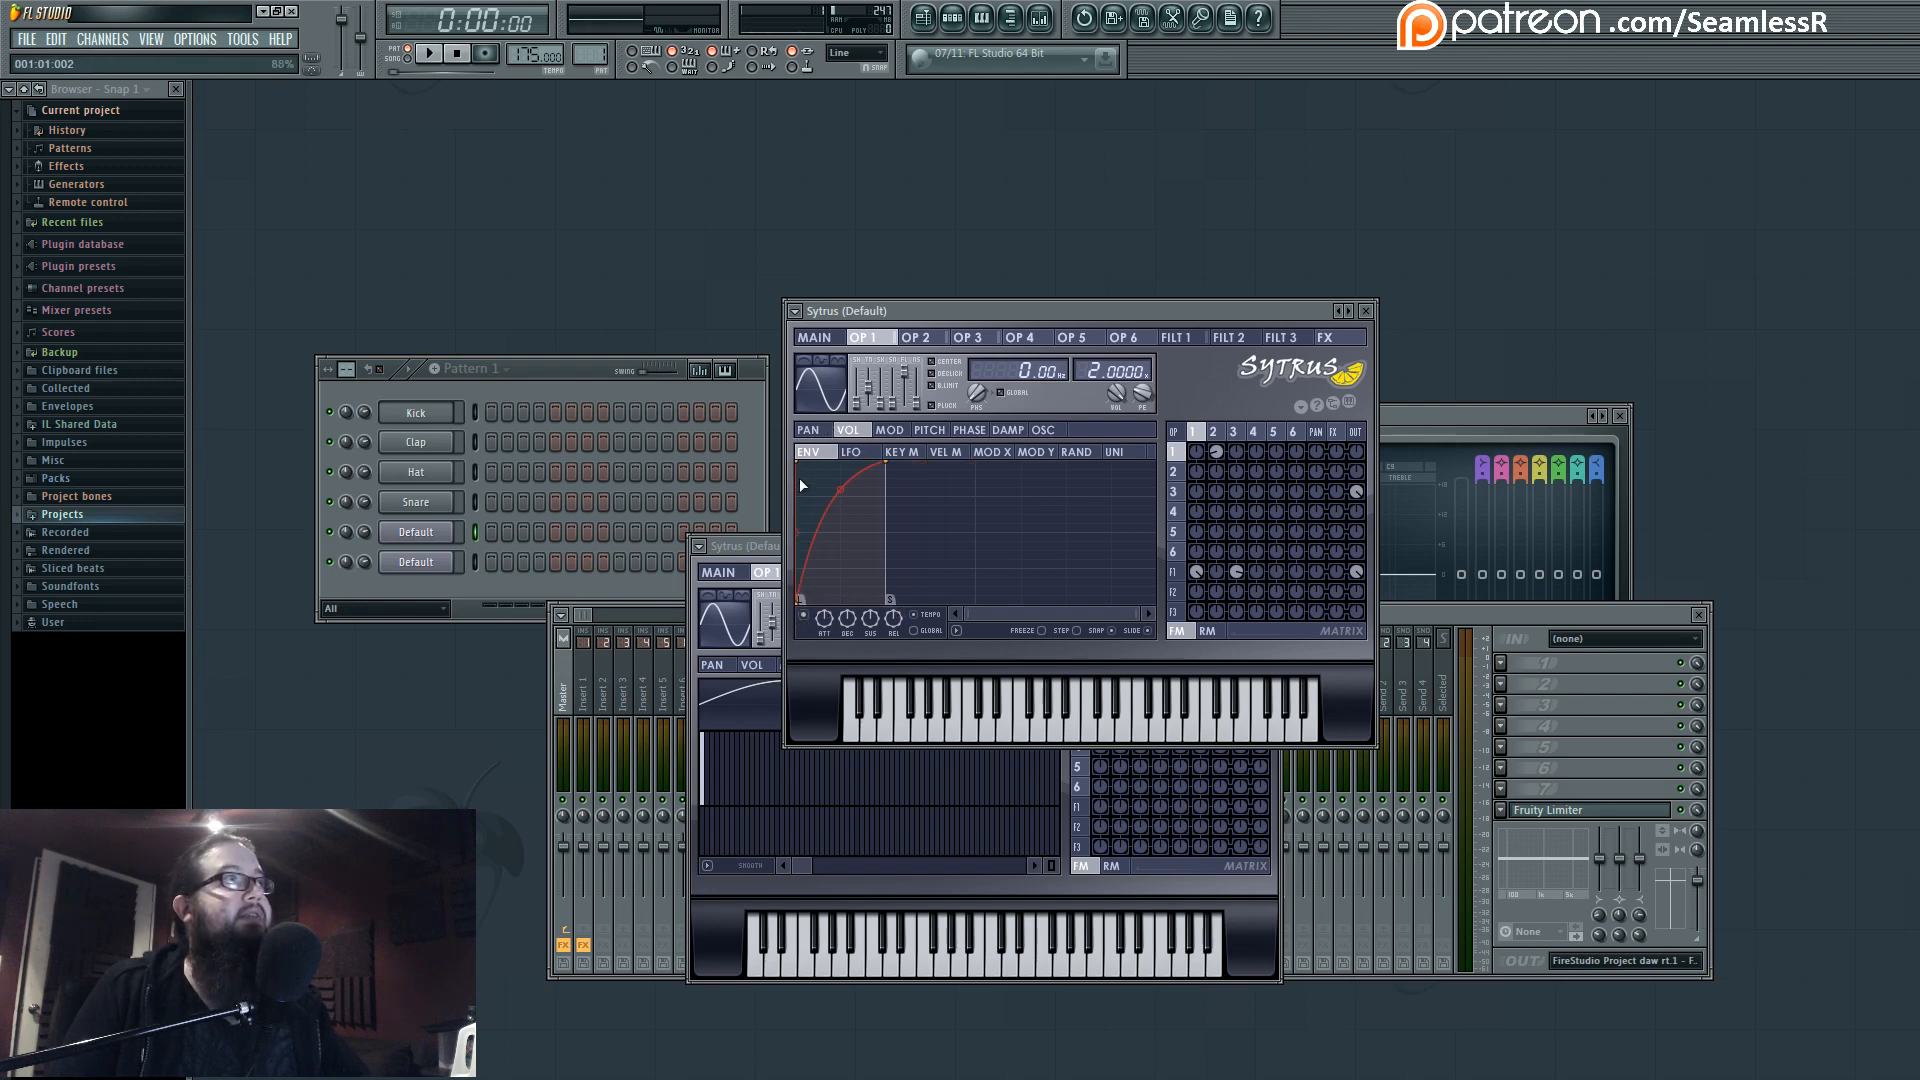
{"action": "mouse_move", "coordinate": [800, 602]}
{"action": "left_mouse_down"}
{"action": "mouse_move", "coordinate": [843, 603]}
{"action": "mouse_move", "coordinate": [800, 602]}
{"action": "left_mouse_up"}
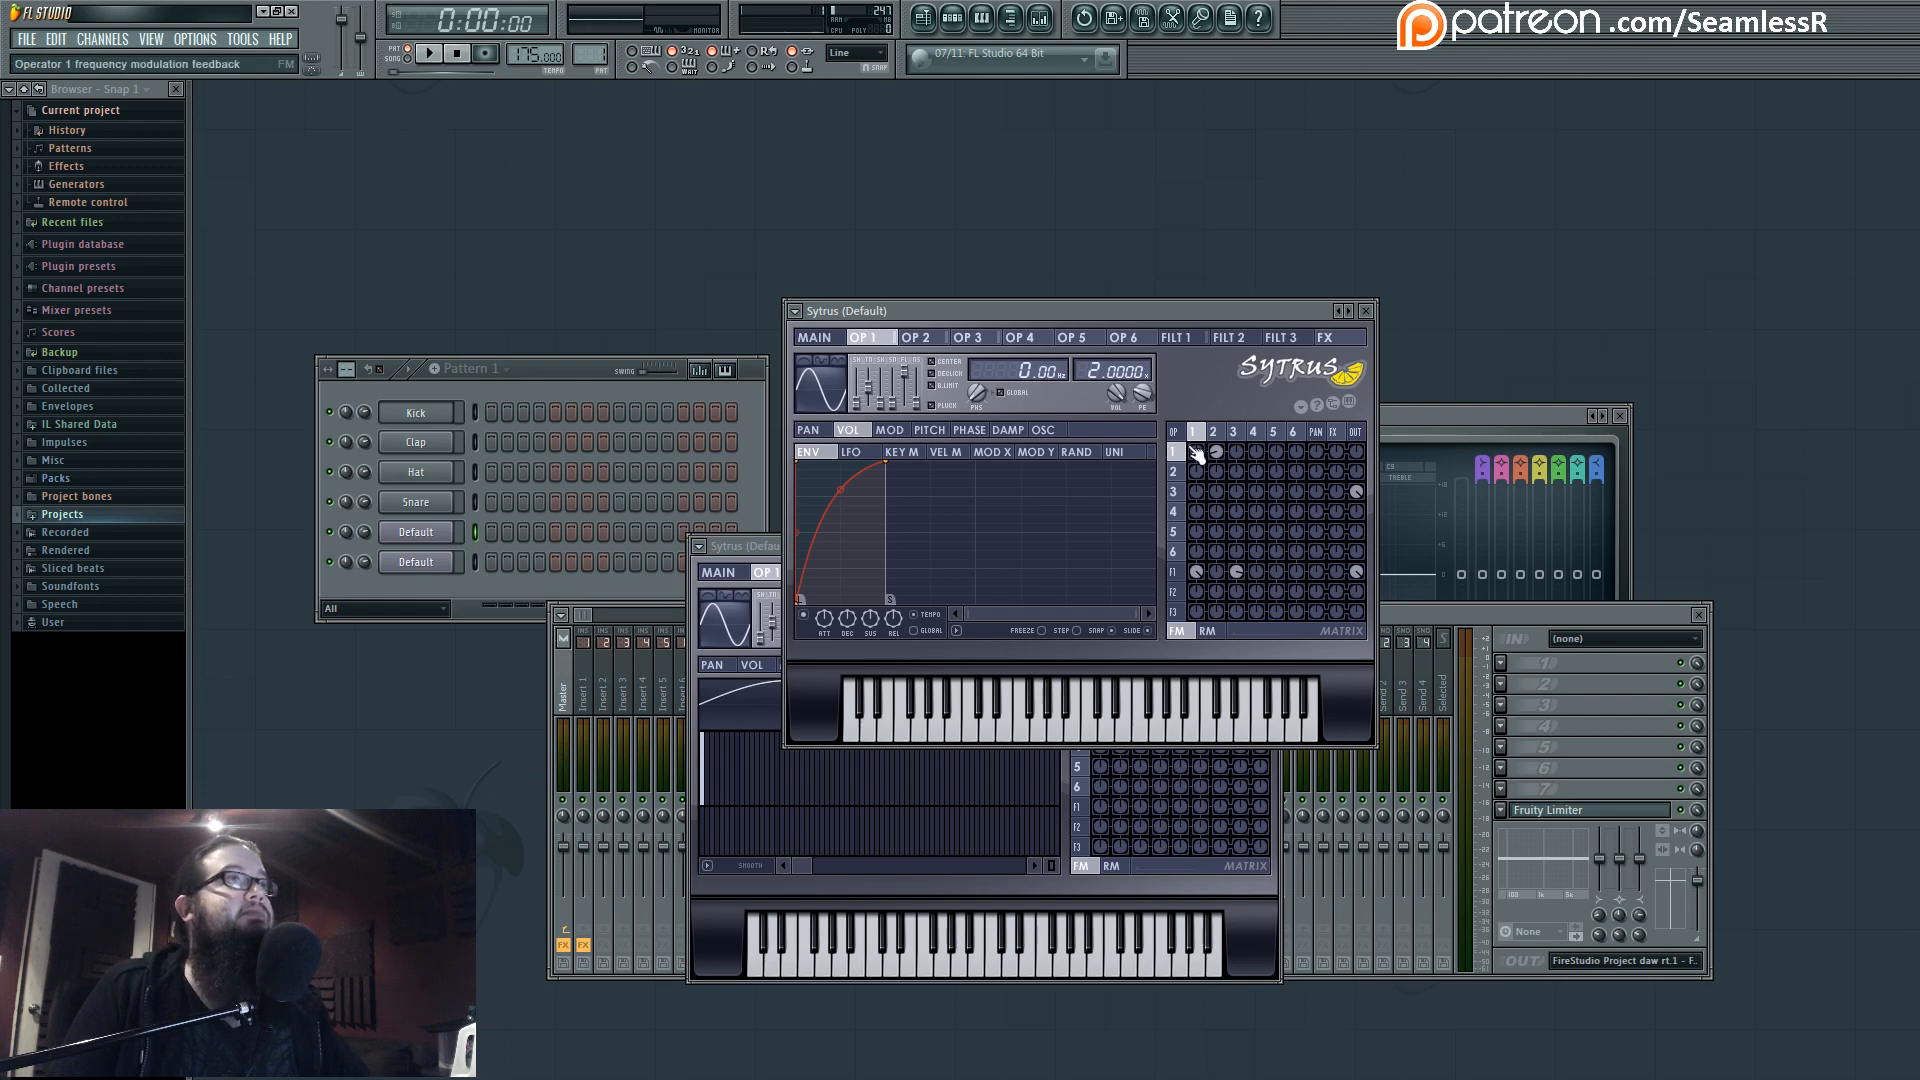
Examine the unison settings on the main page and operator 1's unison mappings for volume and modulation.
{"action": "left_click", "coordinate": [839, 338]}
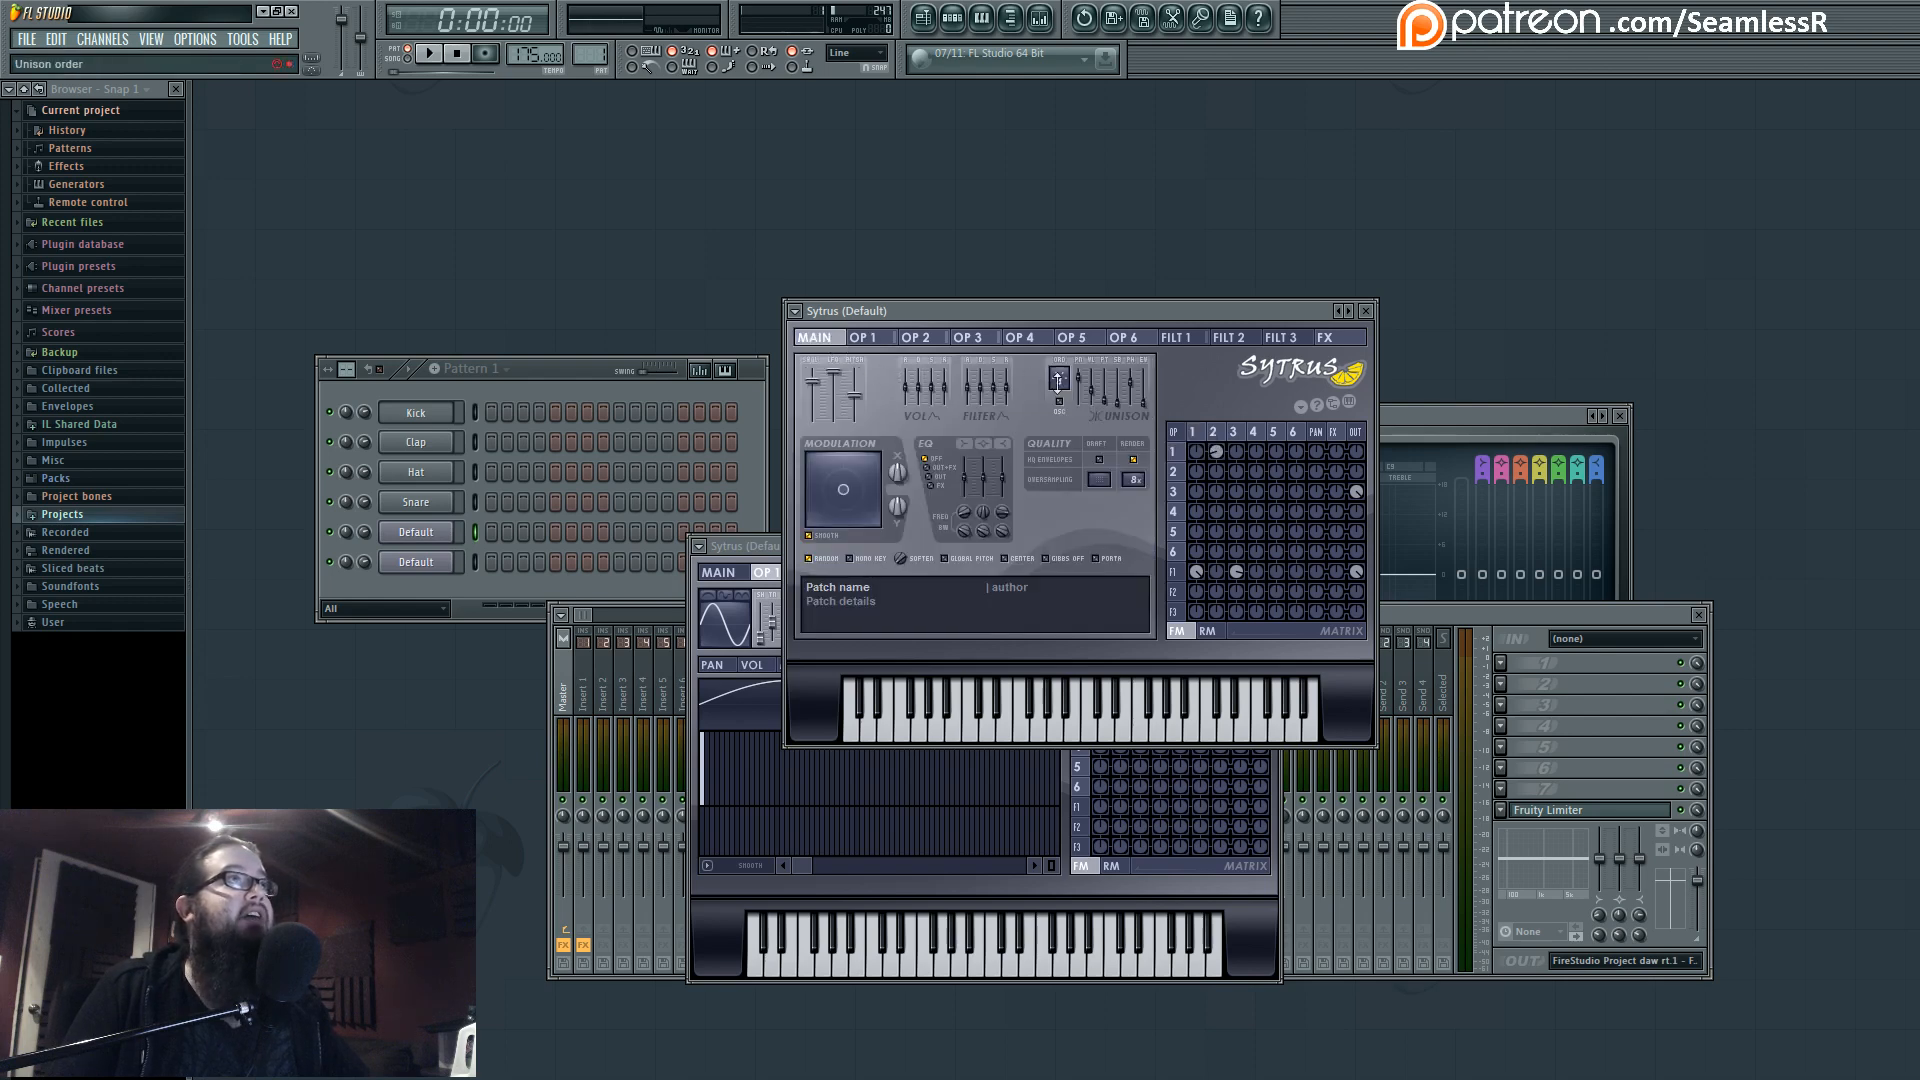
{"action": "left_click", "coordinate": [866, 338]}
{"action": "left_click", "coordinate": [1118, 453]}
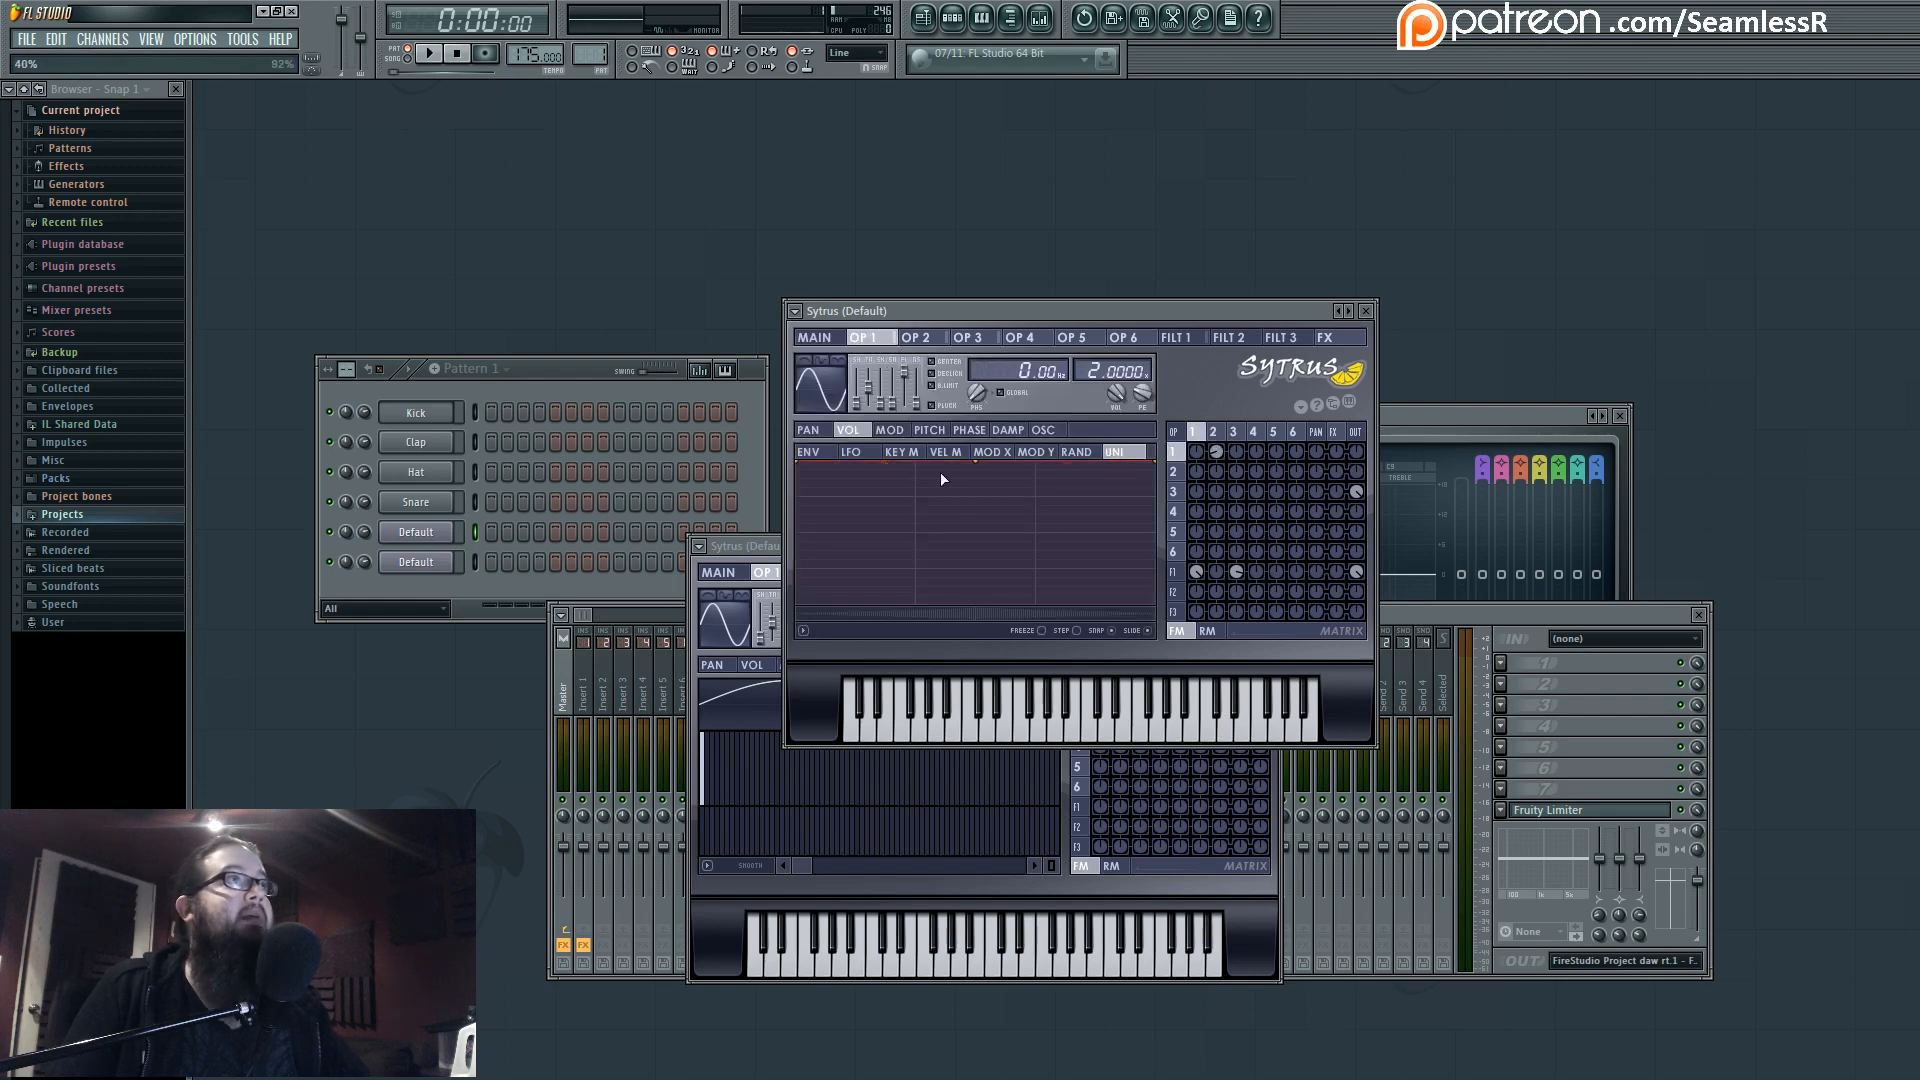
{"action": "left_click", "coordinate": [890, 430]}
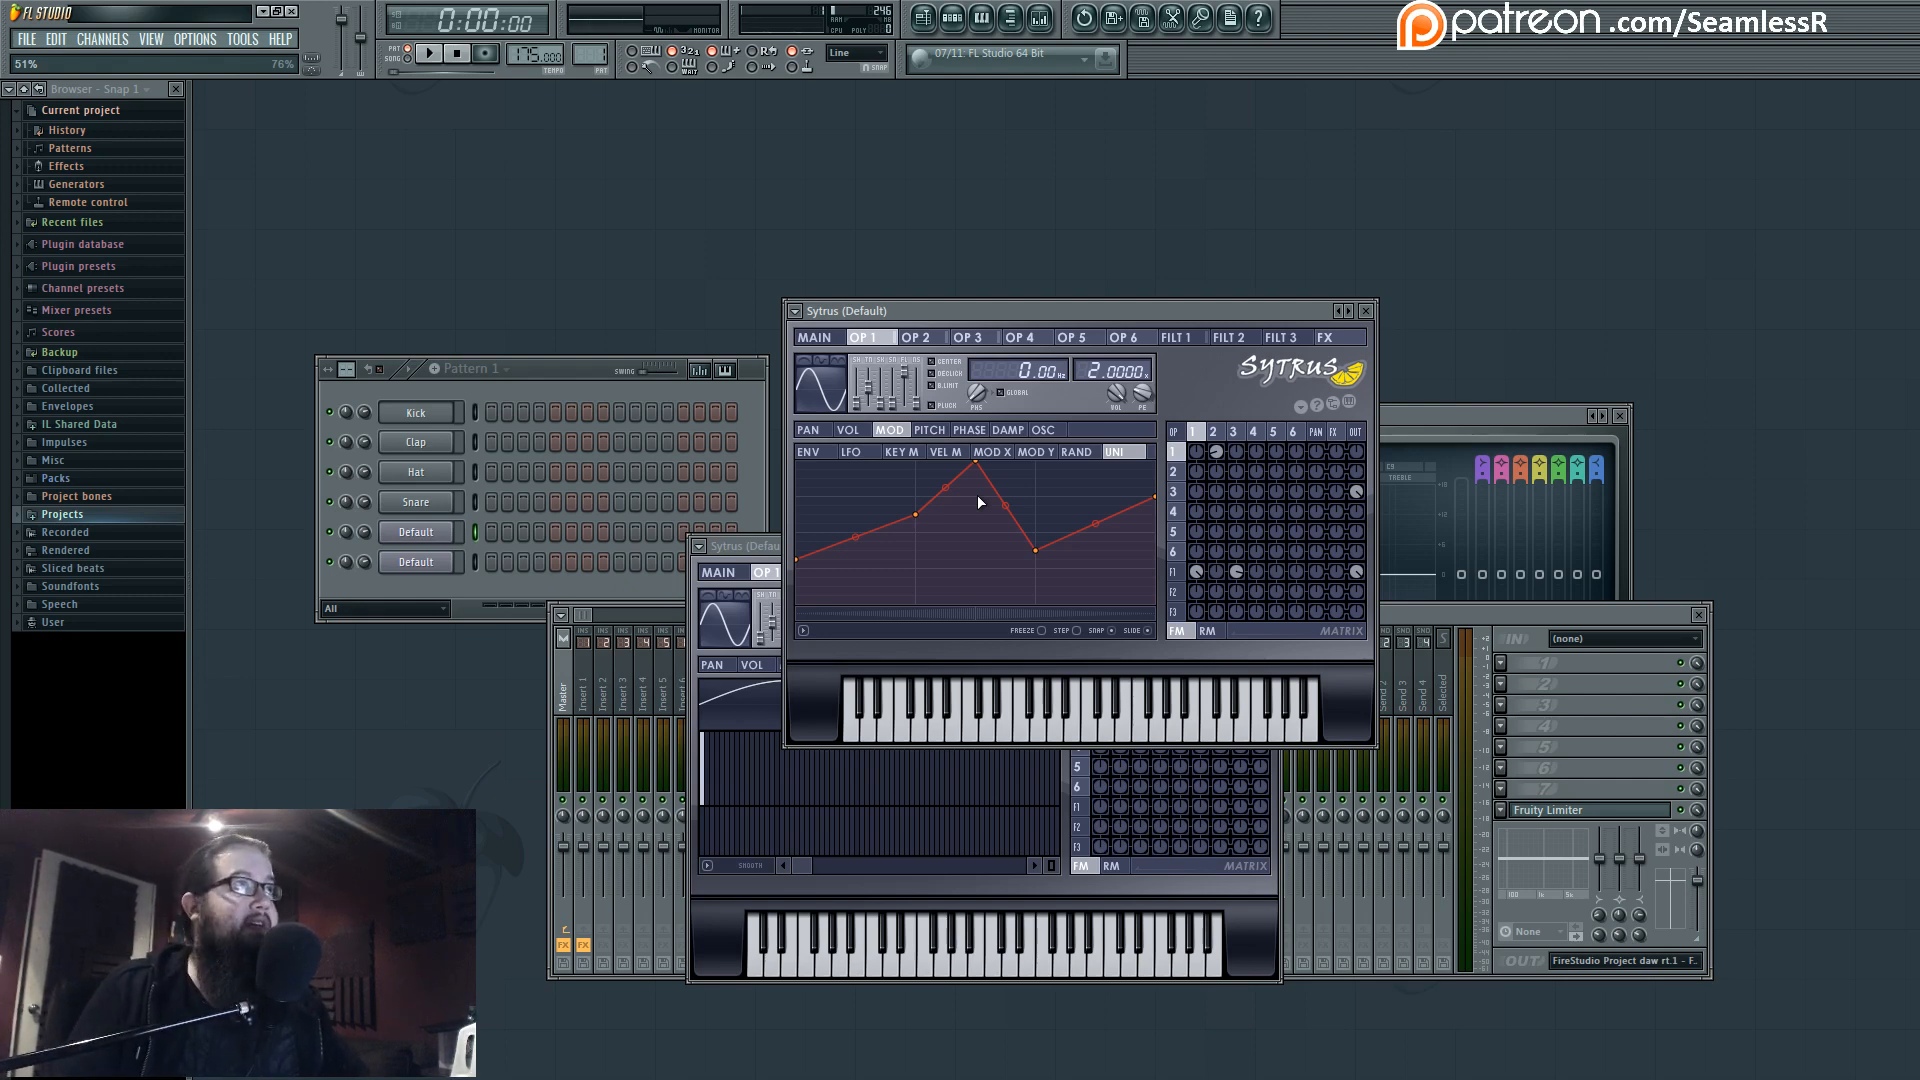
{"action": "left_click", "coordinate": [818, 338]}
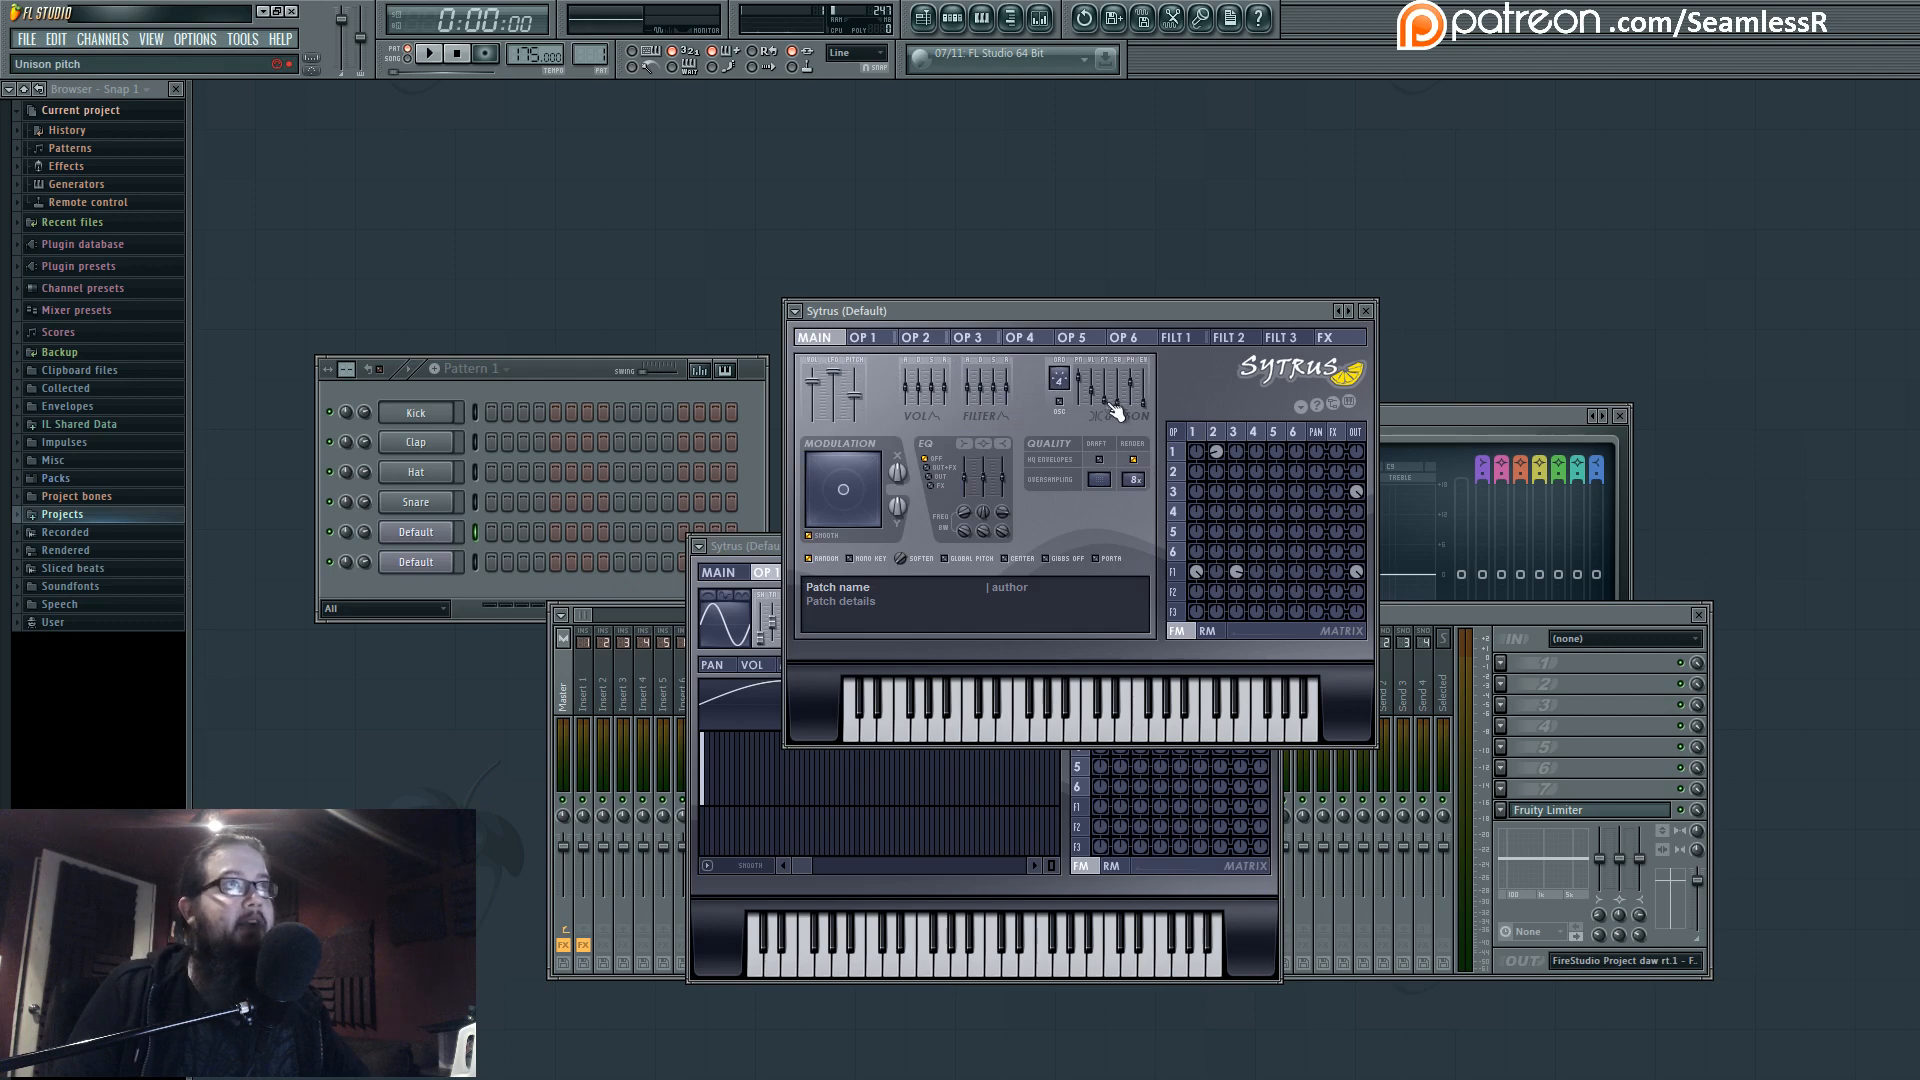
Compare the unison modulation mappings of operators 1, 2 and 3 in the first Sytrus.
{"action": "left_click", "coordinate": [1215, 432]}
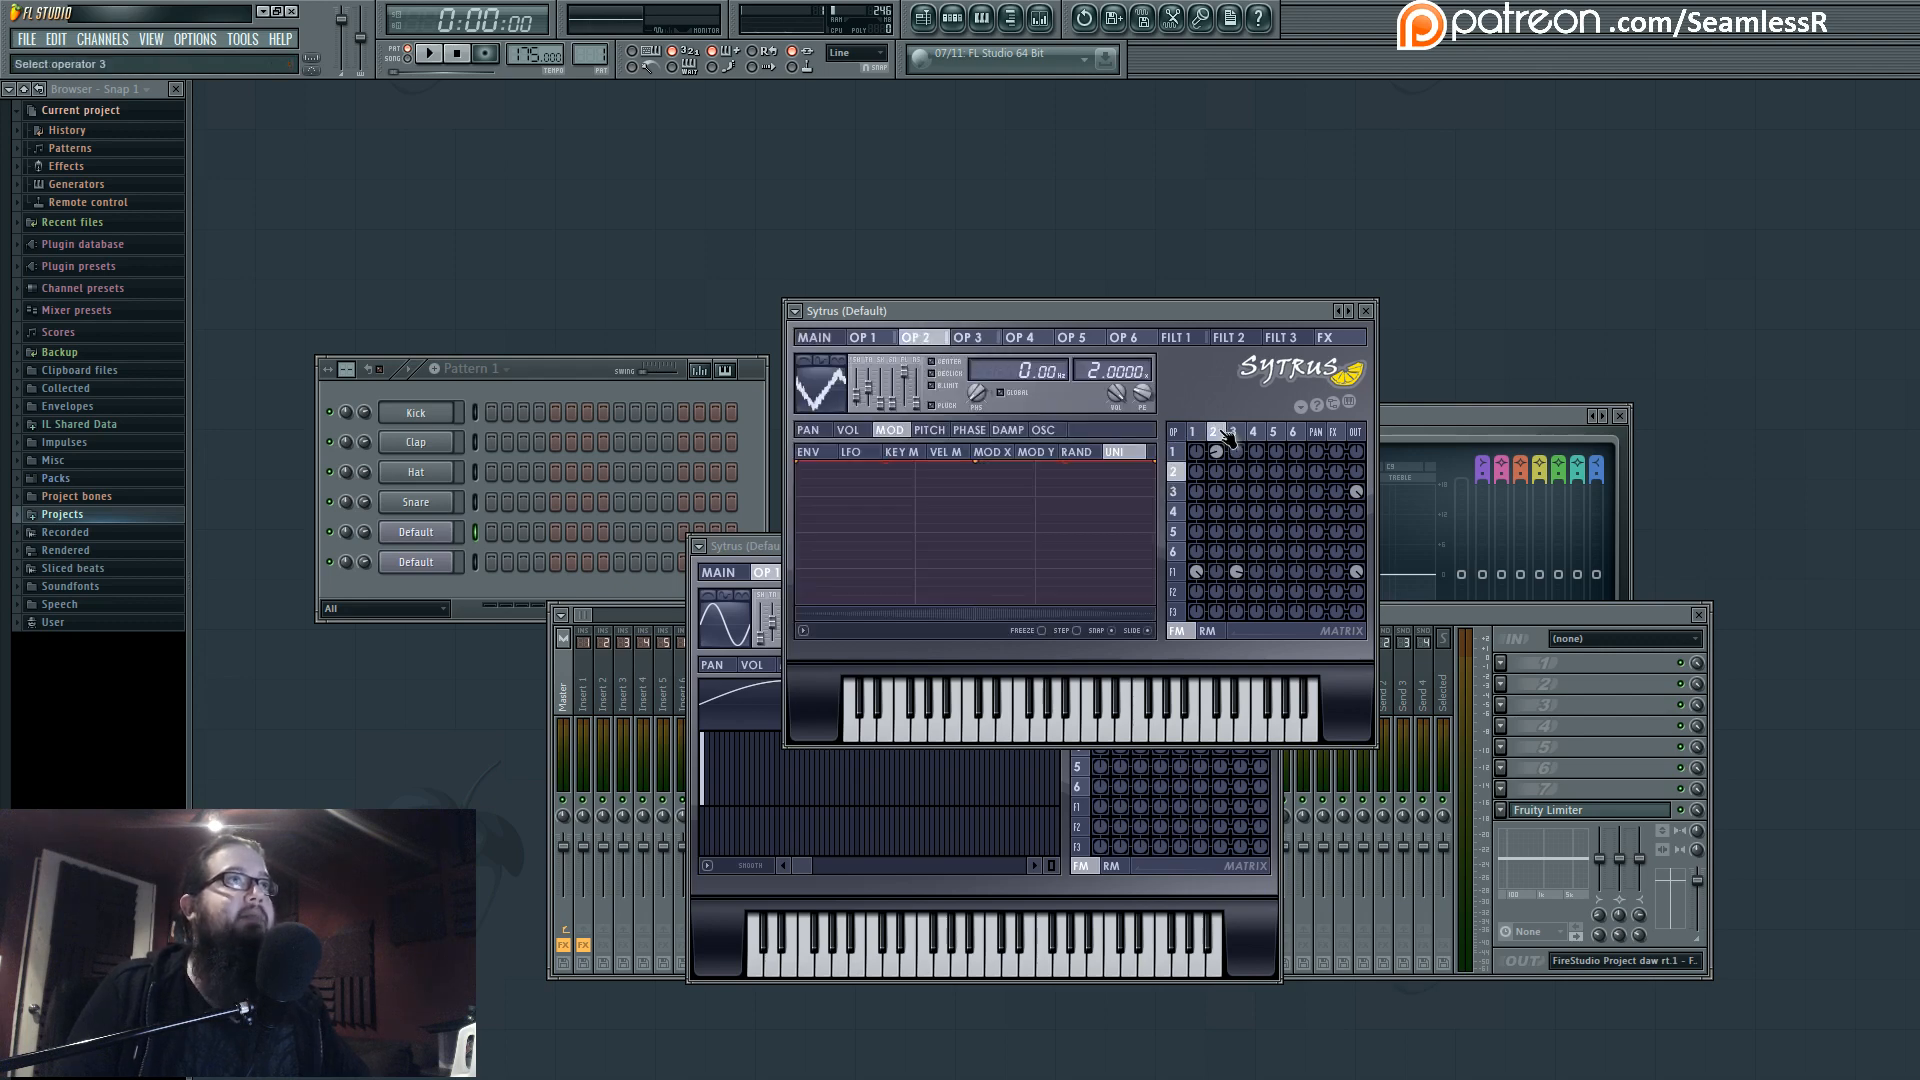
{"action": "left_click", "coordinate": [1195, 434]}
{"action": "left_click", "coordinate": [1215, 435]}
{"action": "left_click", "coordinate": [1235, 436]}
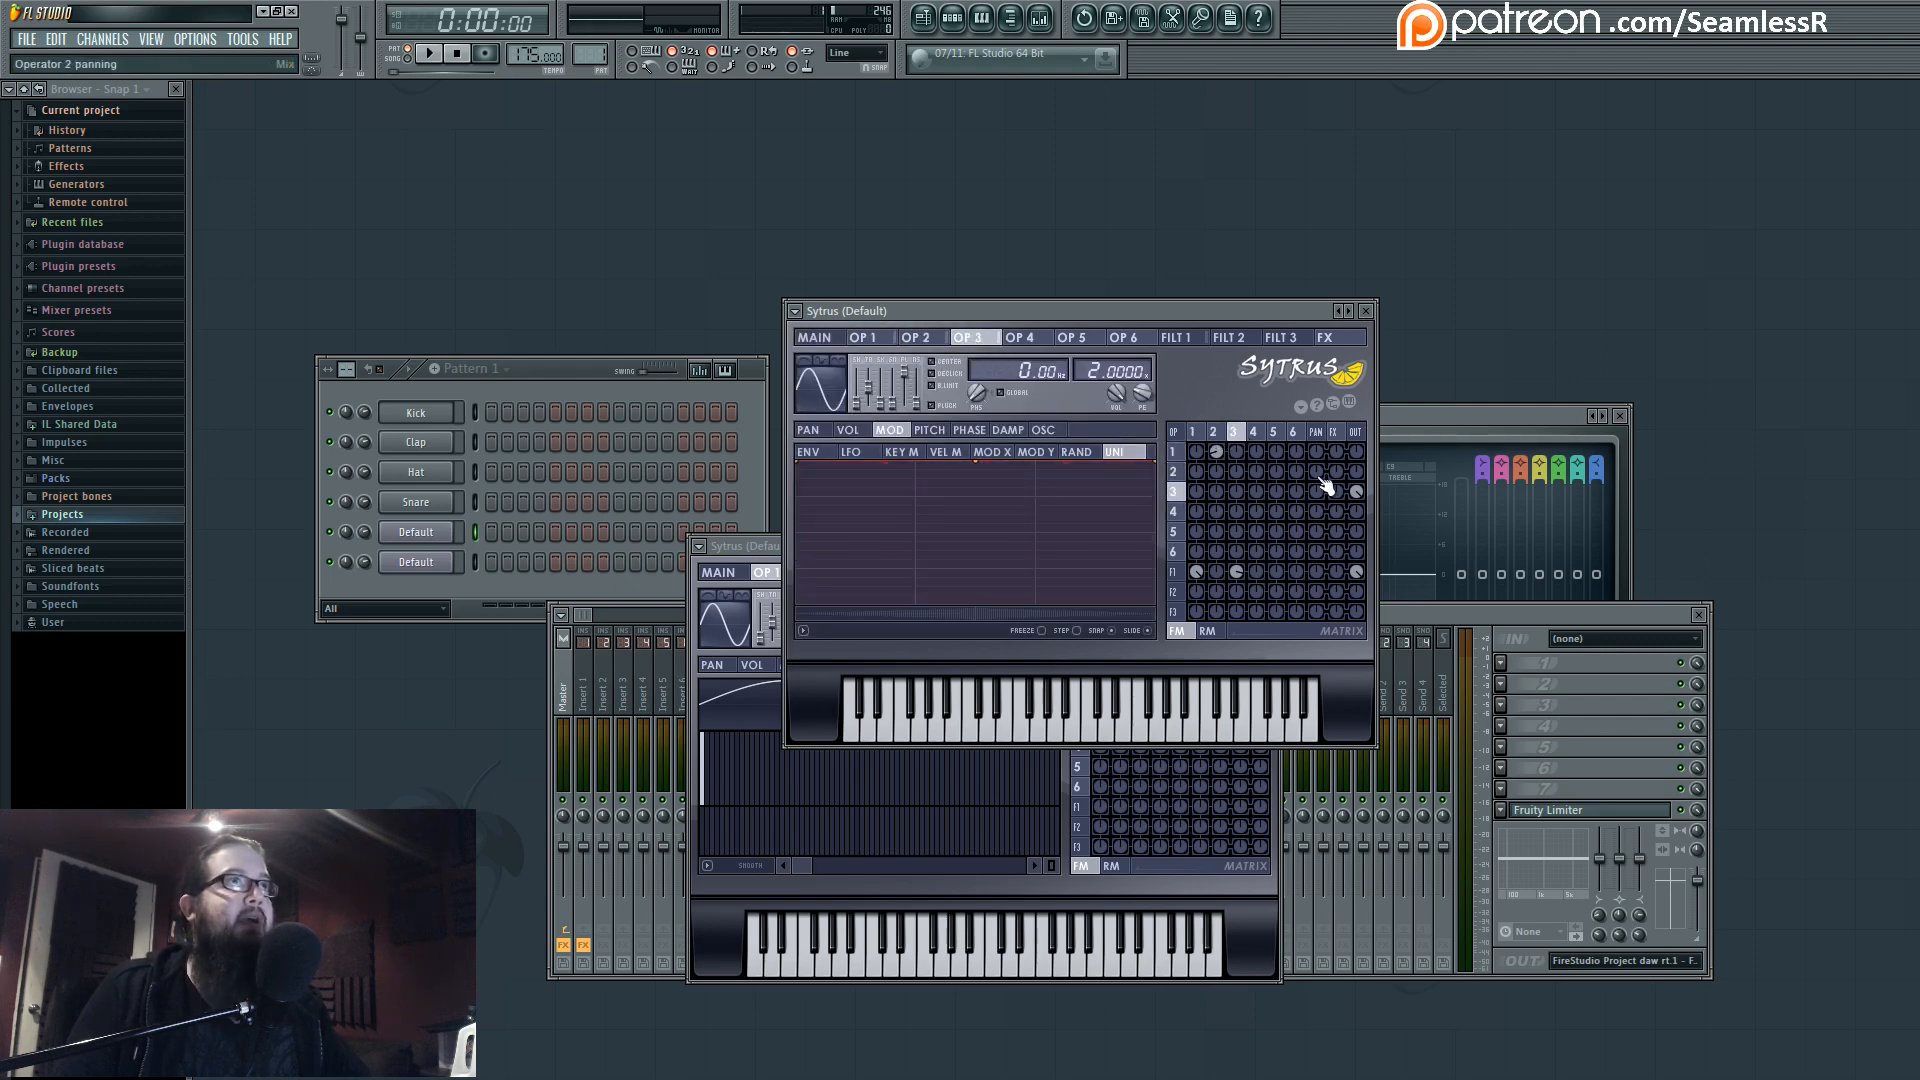
{"action": "left_click", "coordinate": [1192, 432]}
{"action": "left_click", "coordinate": [1213, 432]}
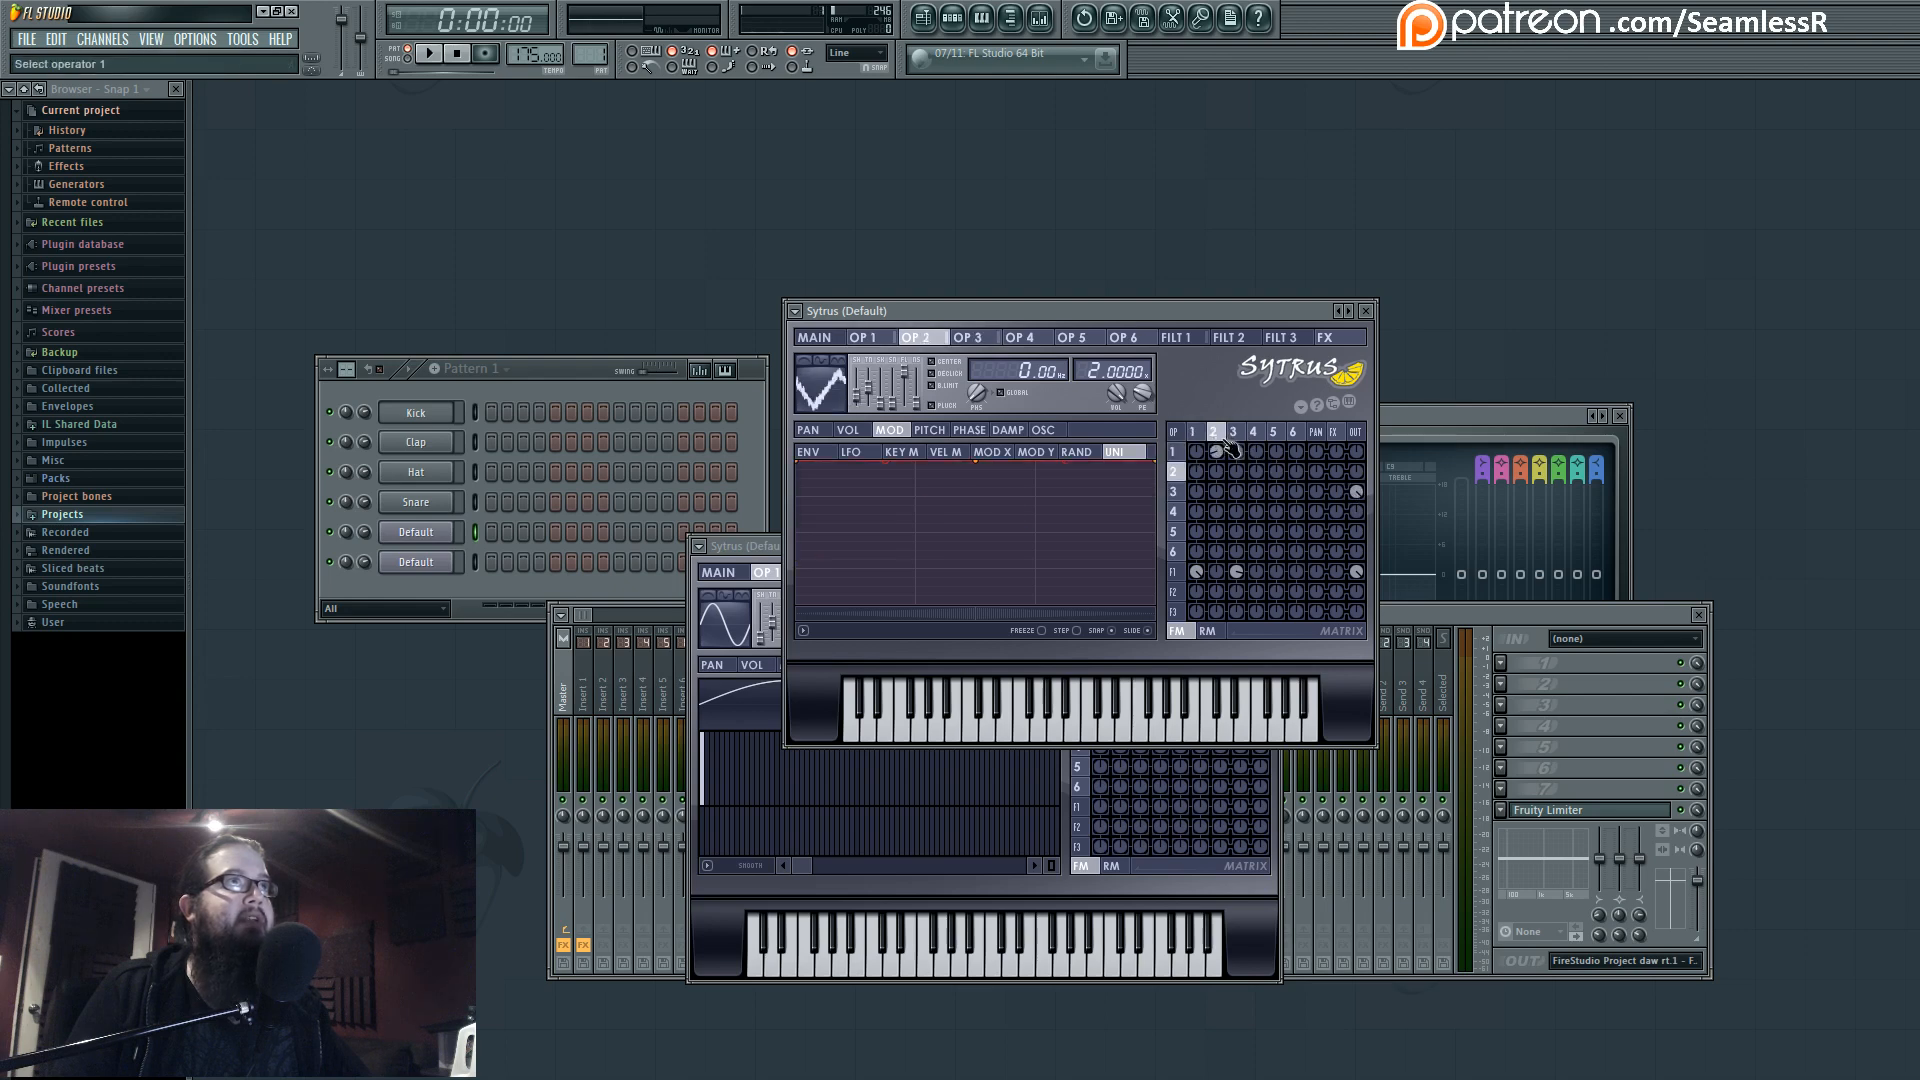
{"action": "left_click", "coordinate": [1234, 432]}
Examine filter 1's waveshaper curve and try out the level of operator 3 feeding filter 1.
{"action": "left_click", "coordinate": [1175, 574]}
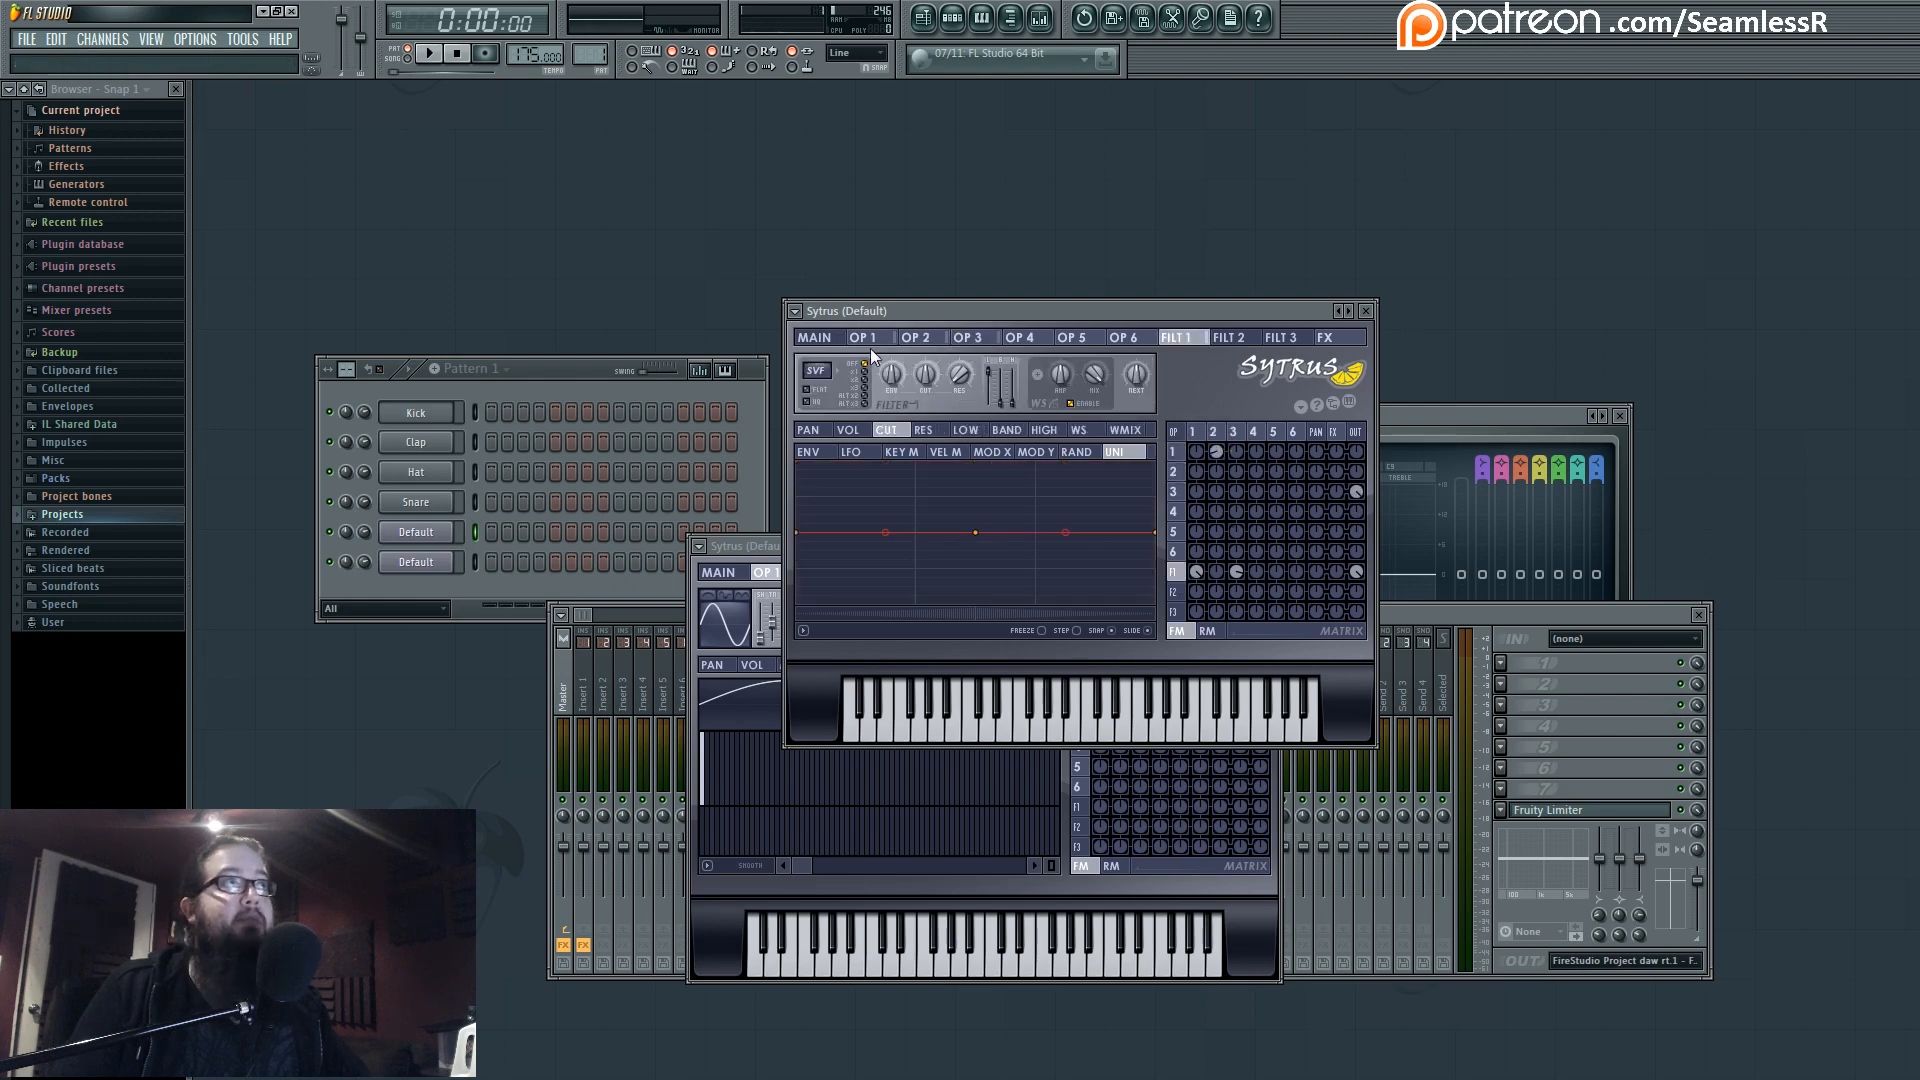
{"action": "left_click", "coordinate": [1078, 430]}
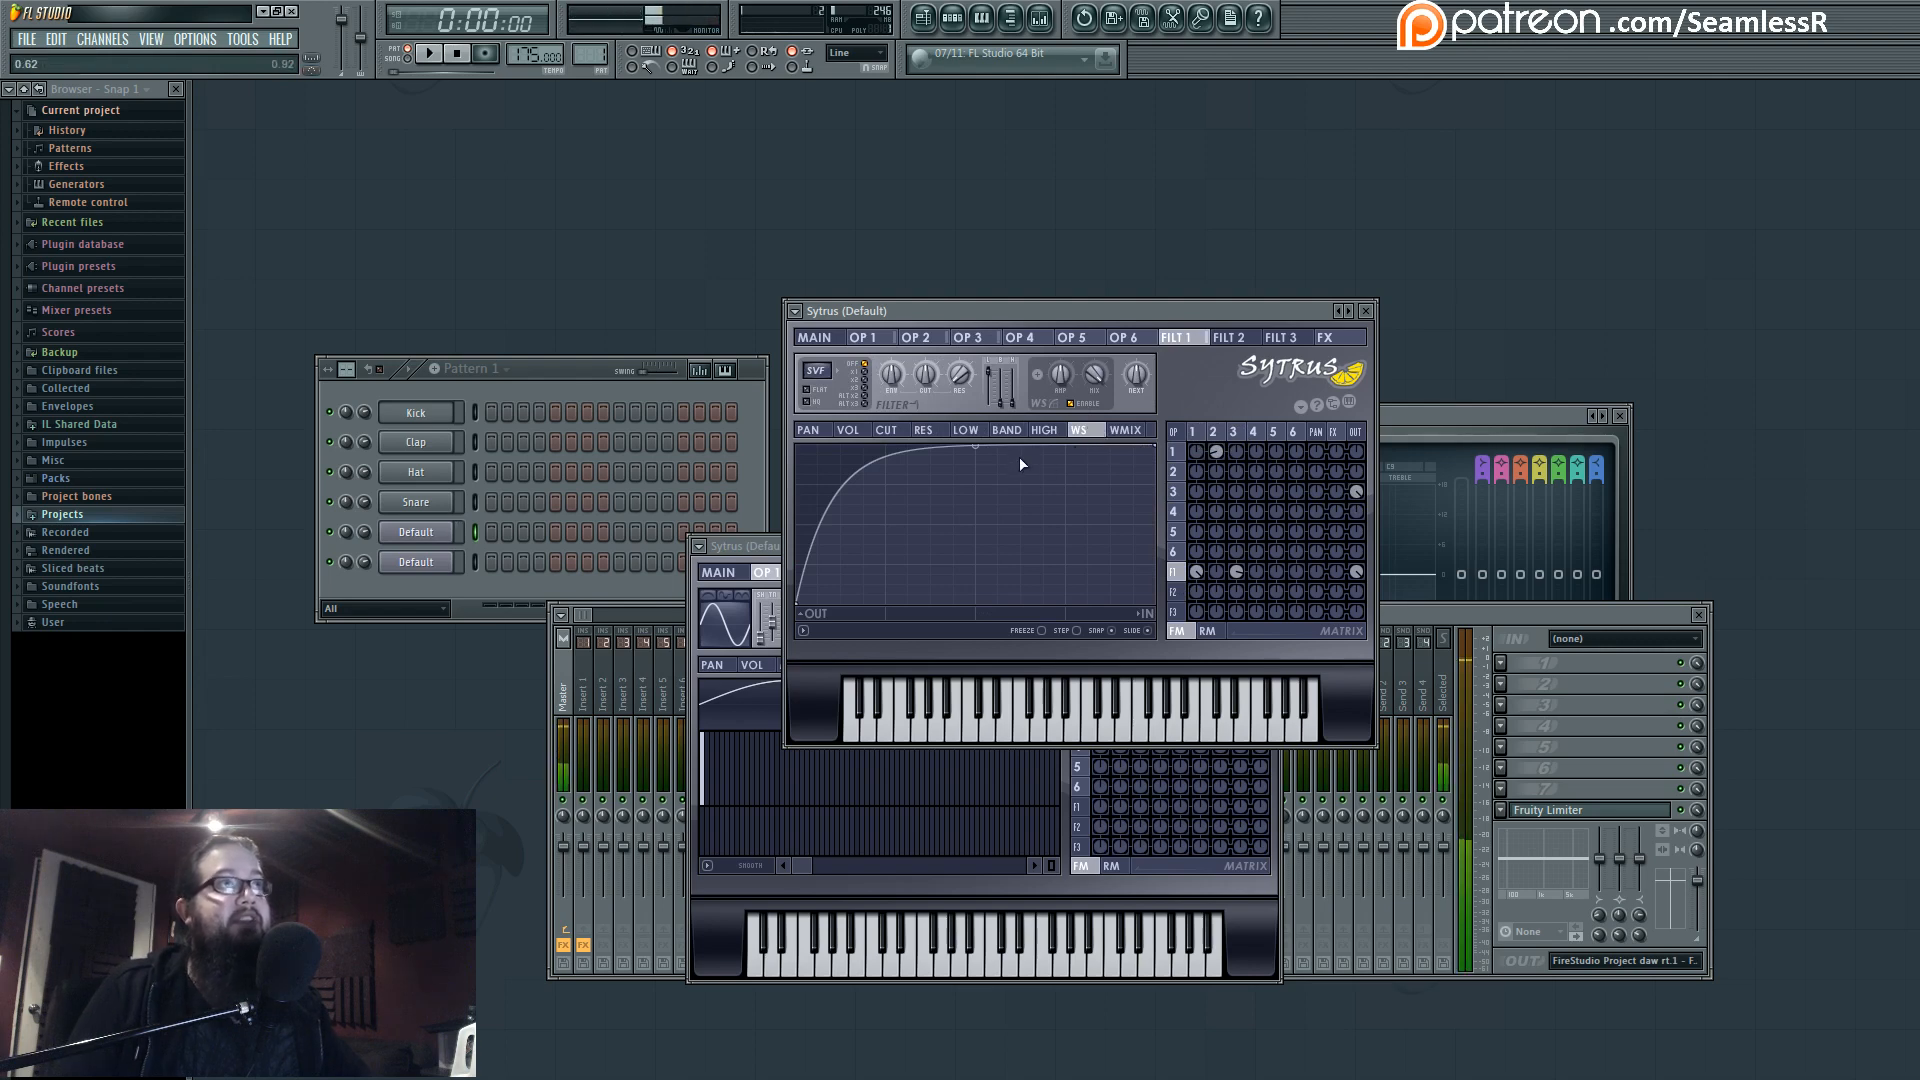
{"action": "left_click_drag", "start_coordinate": [1236, 571], "coordinate": [1236, 538]}
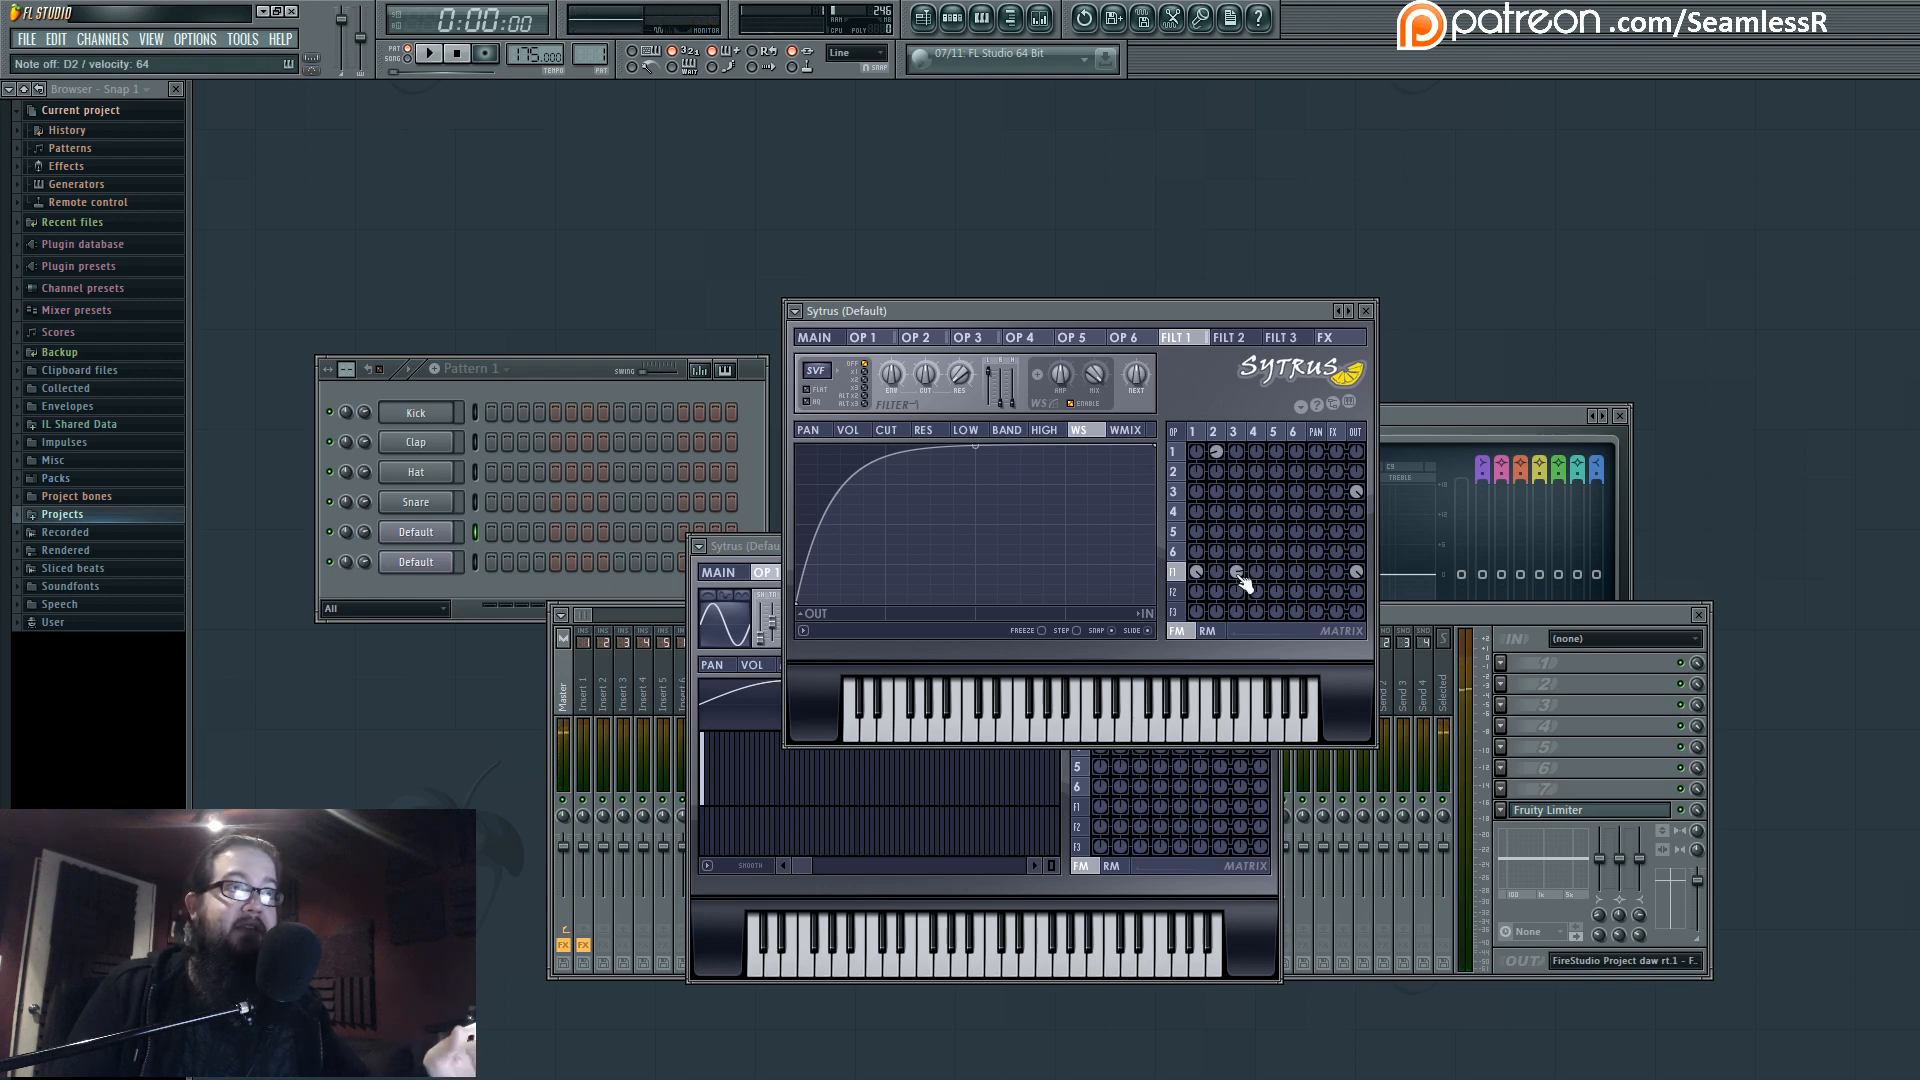
{"action": "left_click_drag", "start_coordinate": [1238, 575], "coordinate": [1238, 572]}
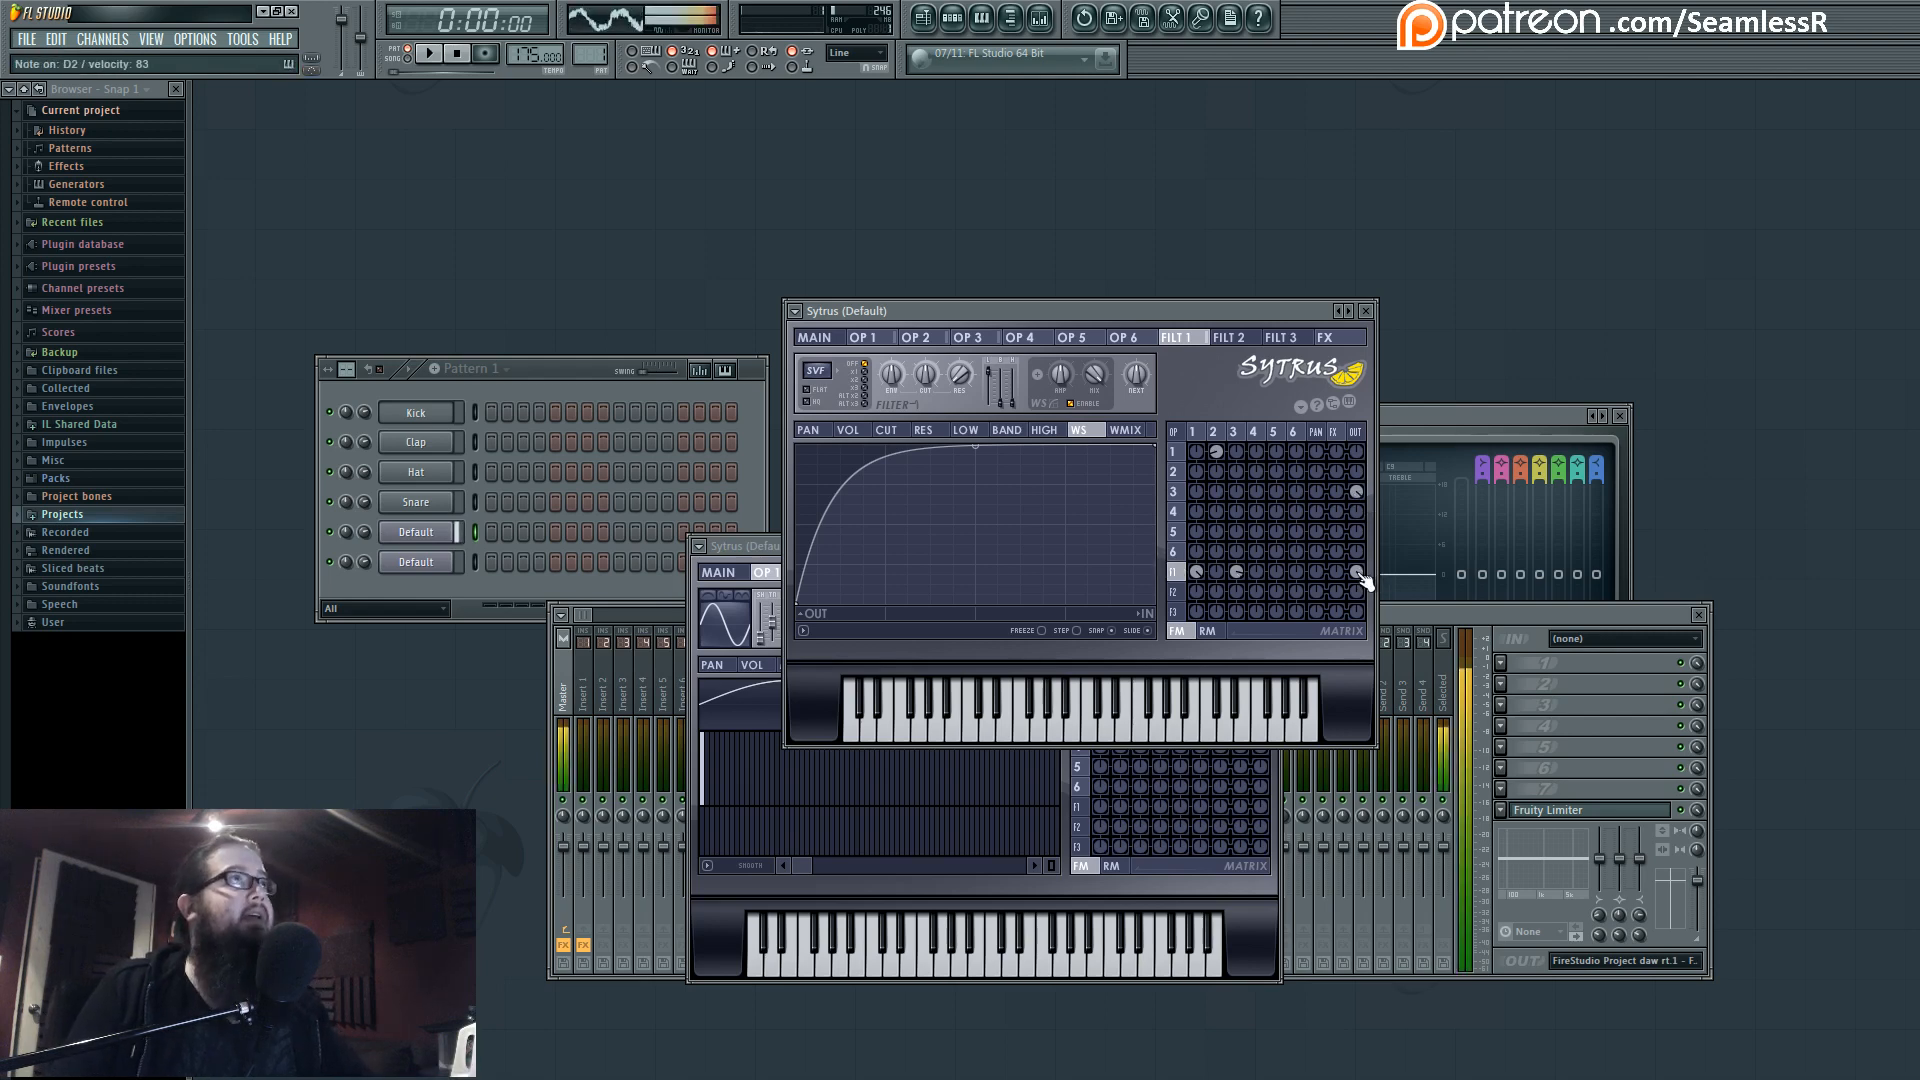
Redraw operator 2's harmonic magnitudes in the second Sytrus, comparing them with operator 2 of the first Sytrus.
{"action": "left_click", "coordinate": [1213, 431]}
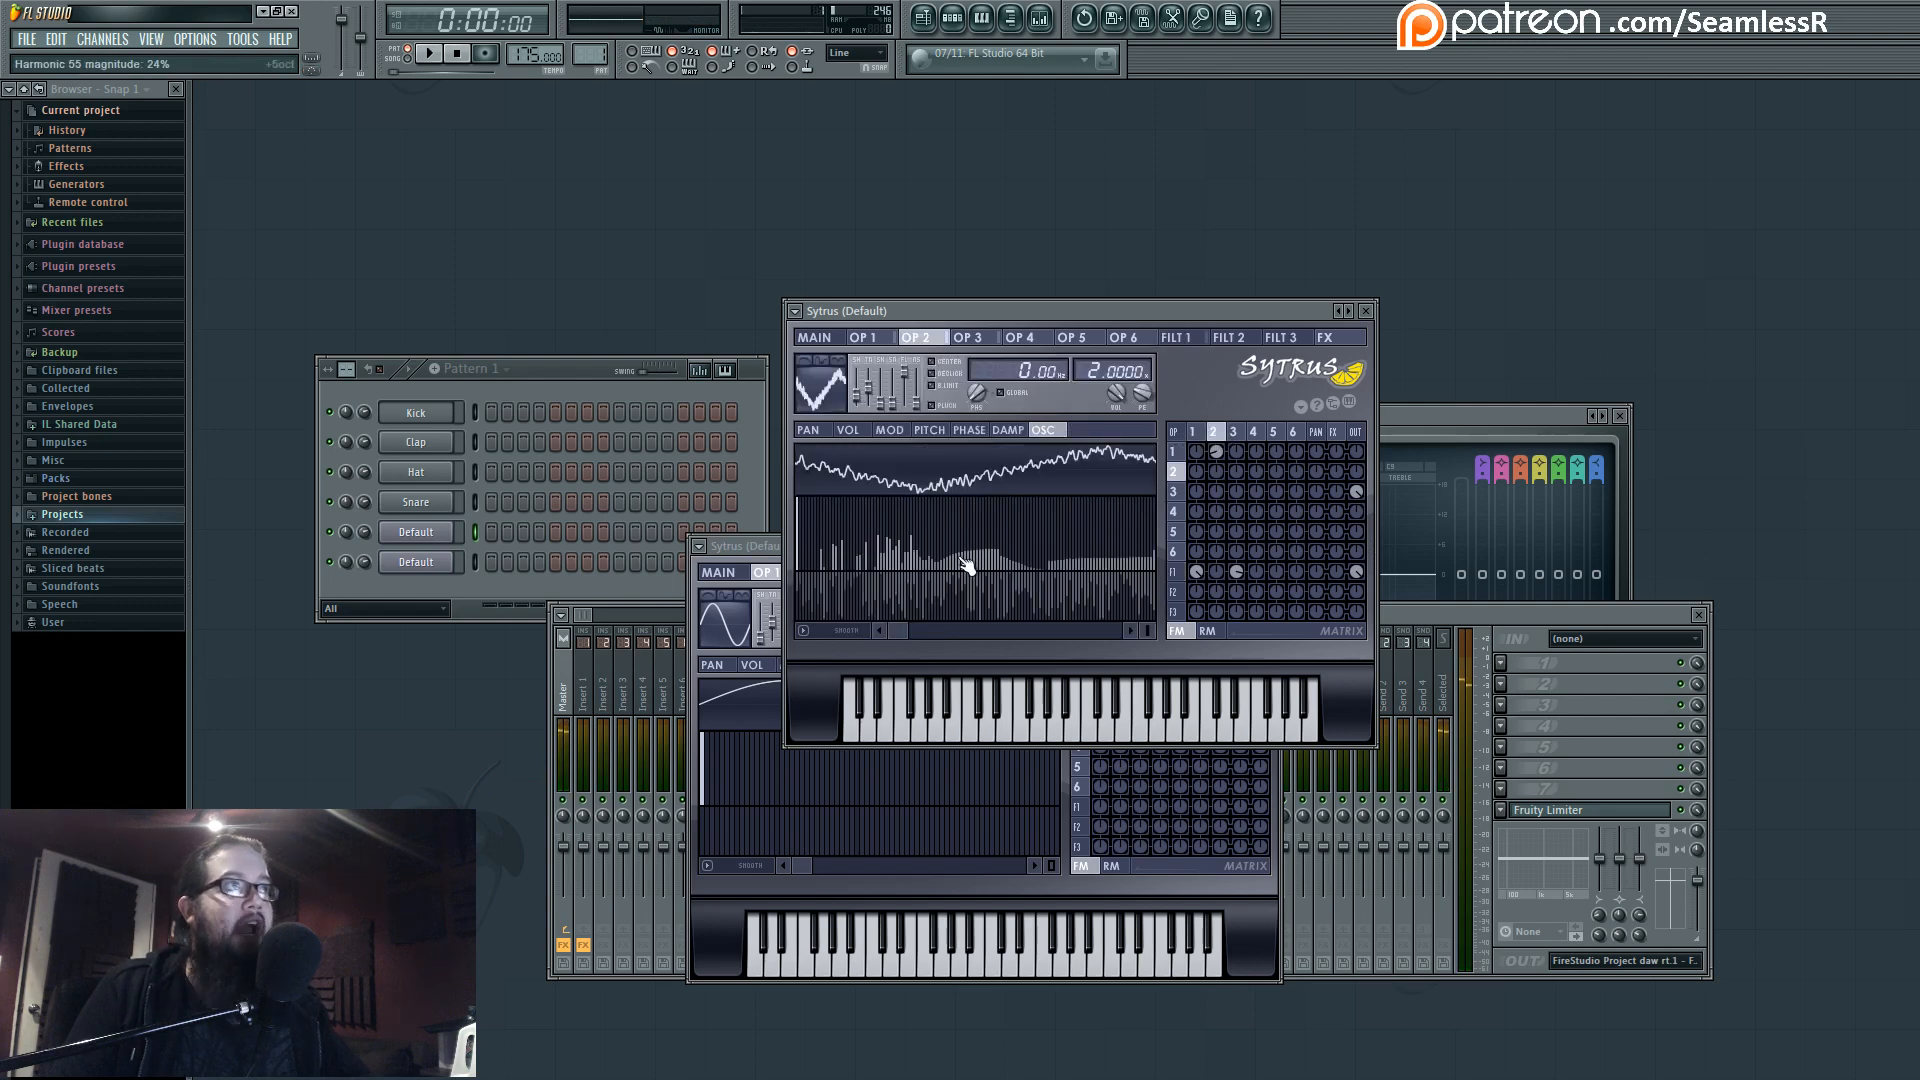
{"action": "left_click", "coordinate": [765, 545]}
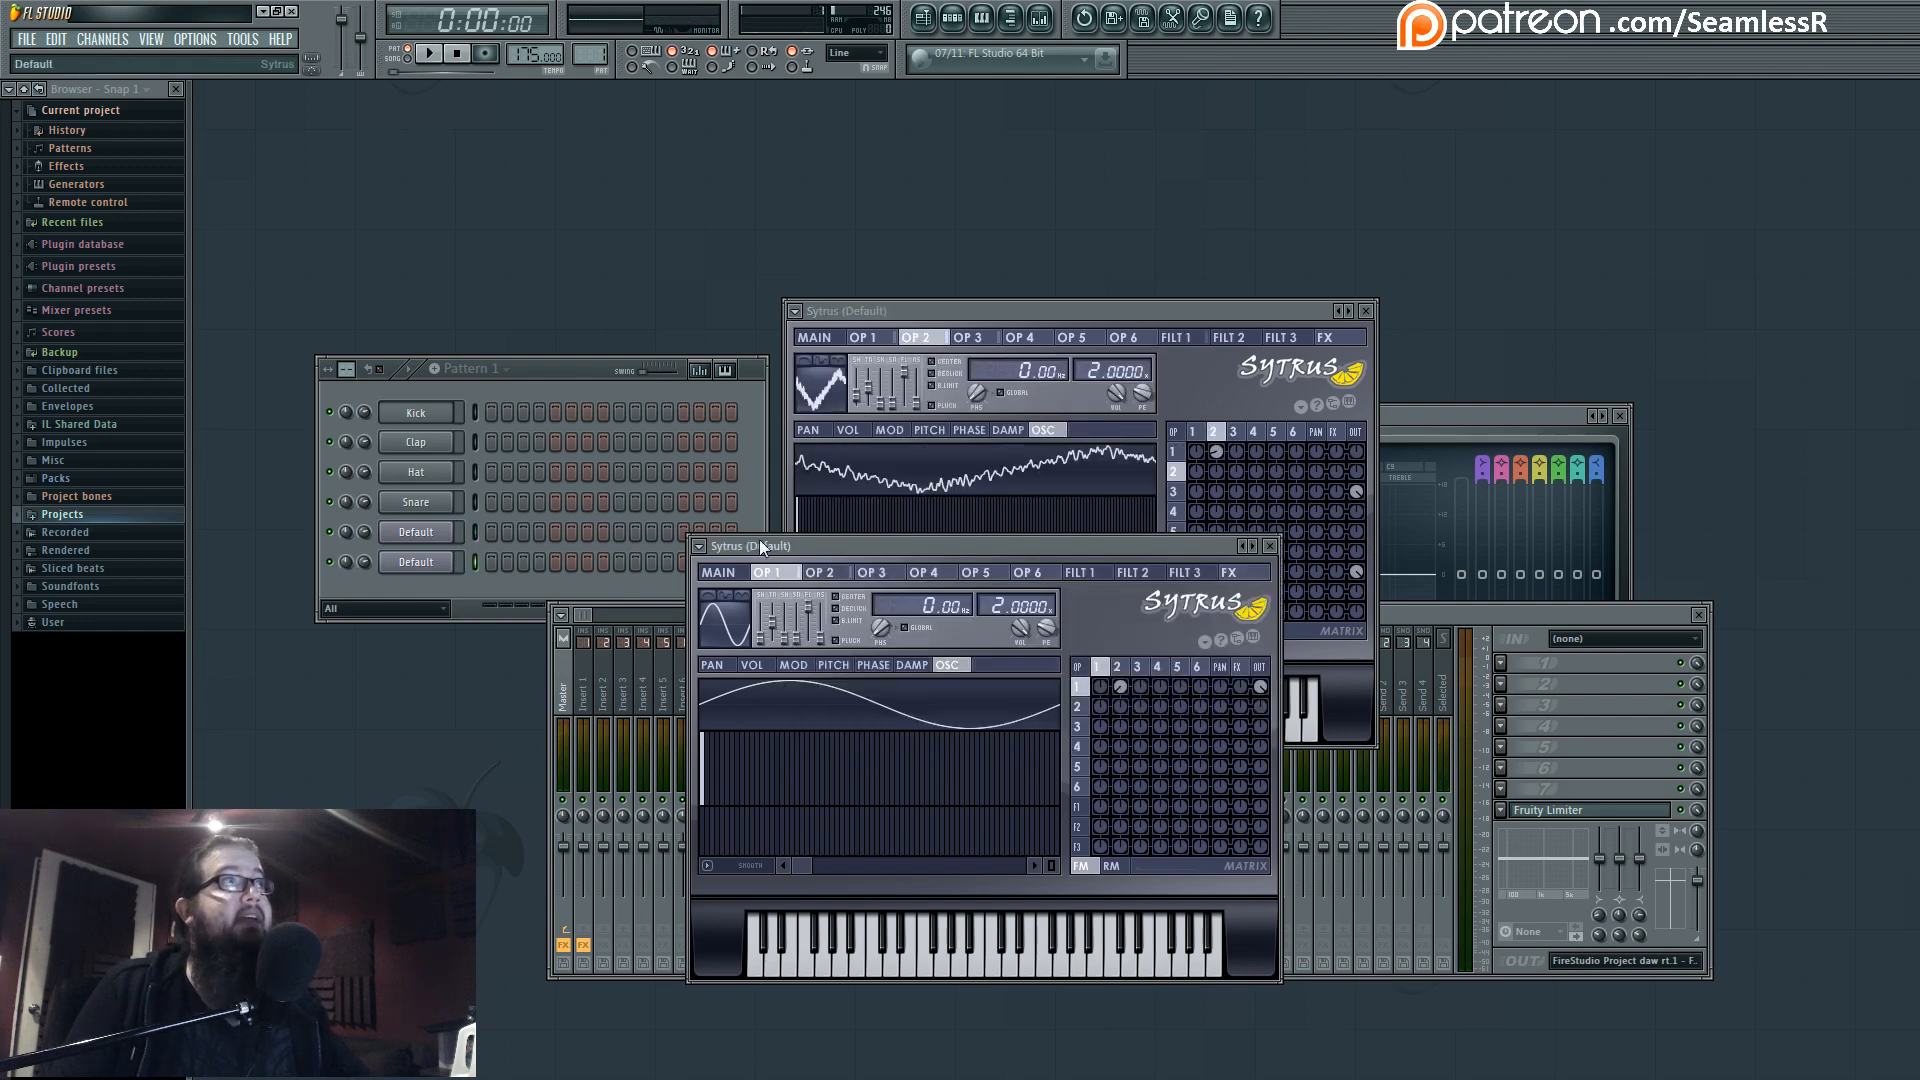
{"action": "left_click", "coordinate": [1119, 669]}
{"action": "mouse_move", "coordinate": [843, 793]}
{"action": "left_mouse_down"}
{"action": "mouse_move", "coordinate": [1025, 805]}
{"action": "mouse_move", "coordinate": [722, 792]}
{"action": "mouse_move", "coordinate": [953, 800]}
{"action": "mouse_move", "coordinate": [811, 800]}
{"action": "mouse_move", "coordinate": [871, 805]}
{"action": "mouse_move", "coordinate": [927, 779]}
{"action": "left_mouse_up"}
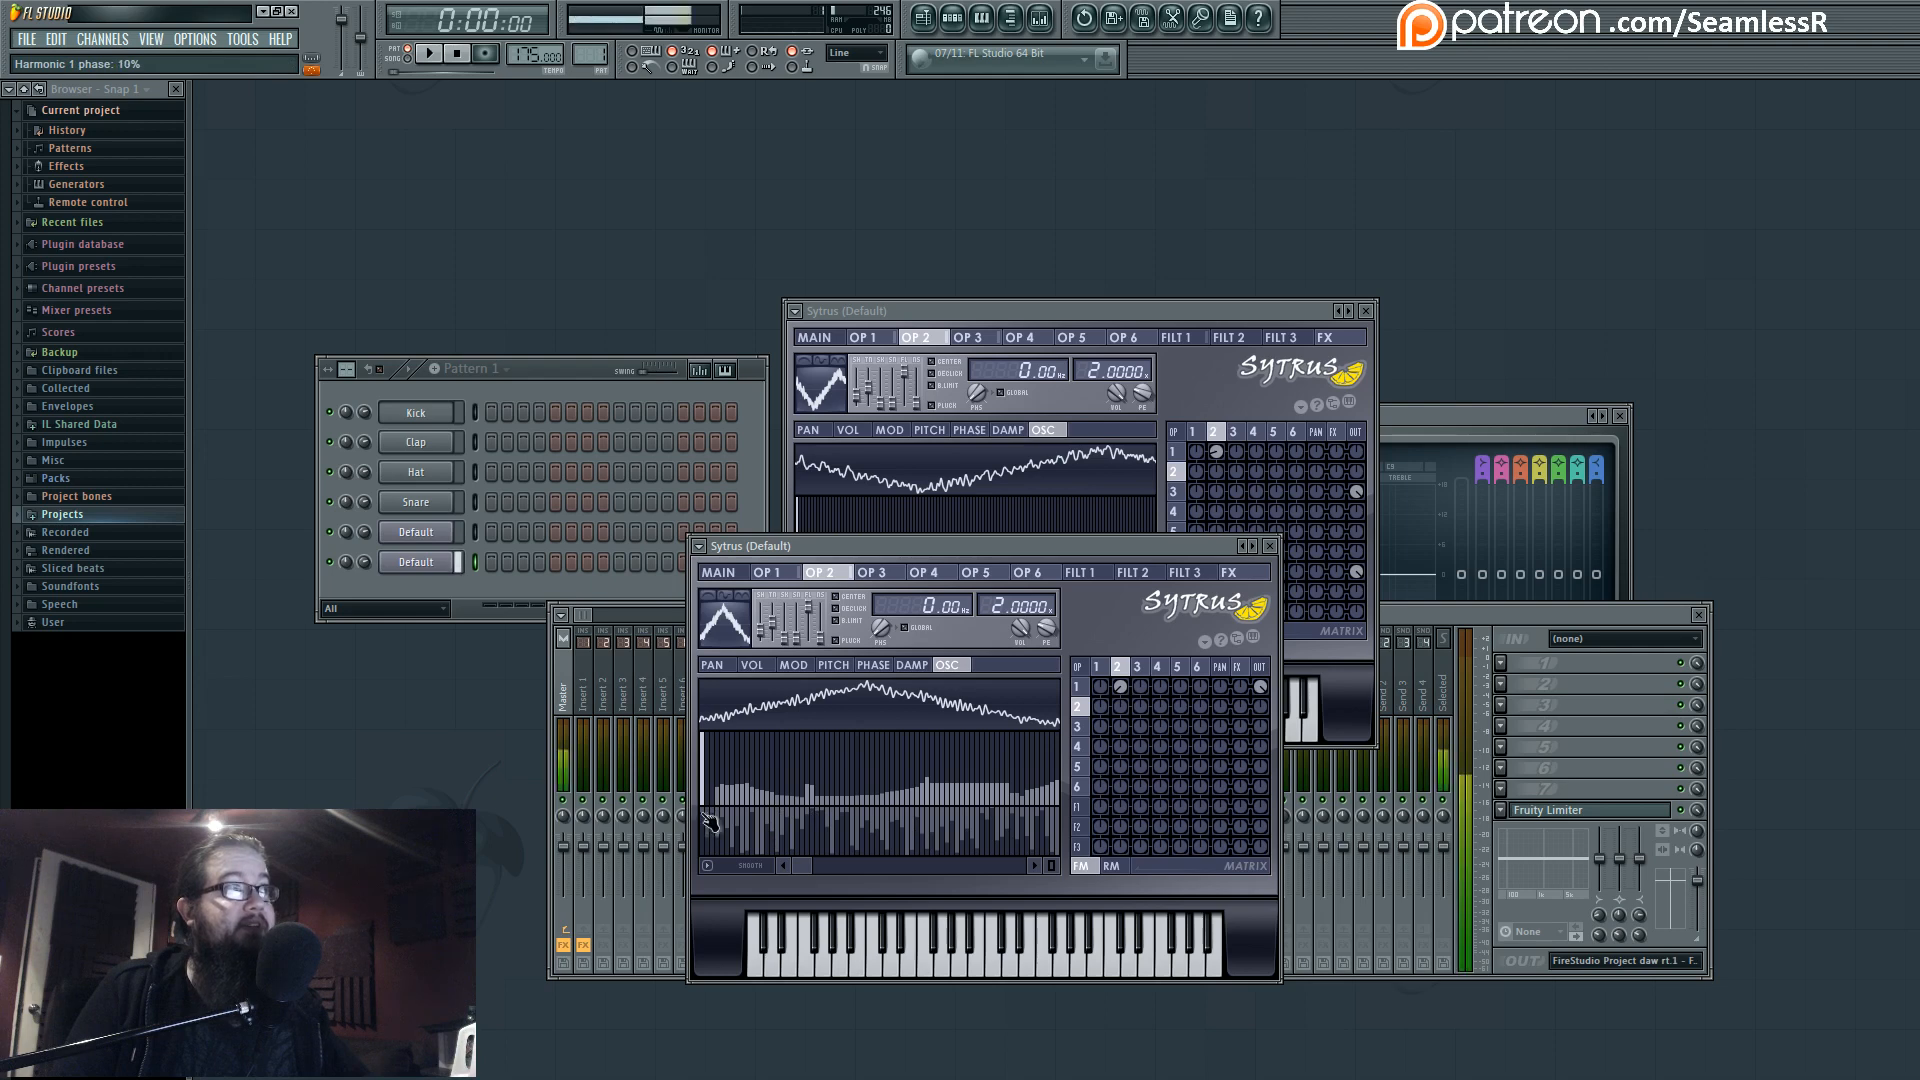
{"action": "mouse_move", "coordinate": [702, 819]}
{"action": "left_mouse_down"}
{"action": "mouse_move", "coordinate": [704, 843]}
{"action": "mouse_move", "coordinate": [703, 820]}
{"action": "left_mouse_up"}
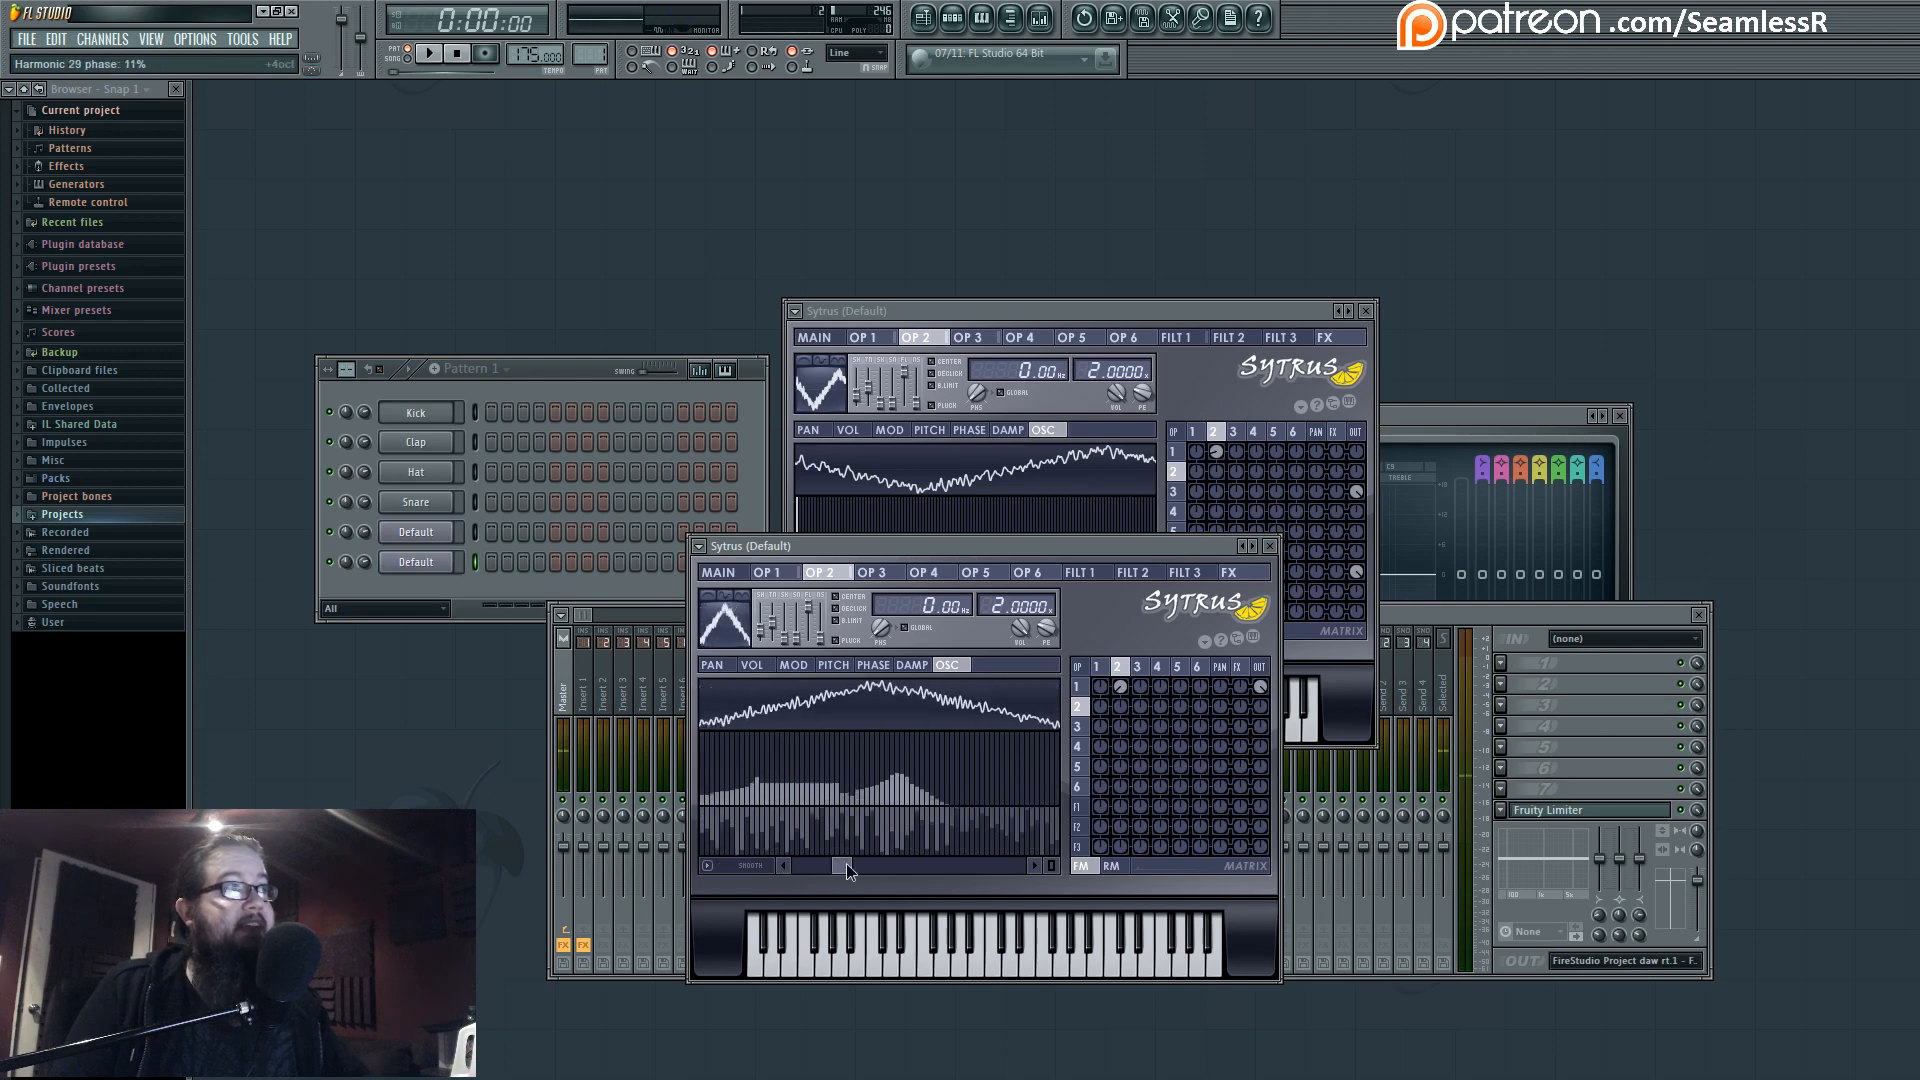
{"action": "left_click", "coordinate": [992, 320]}
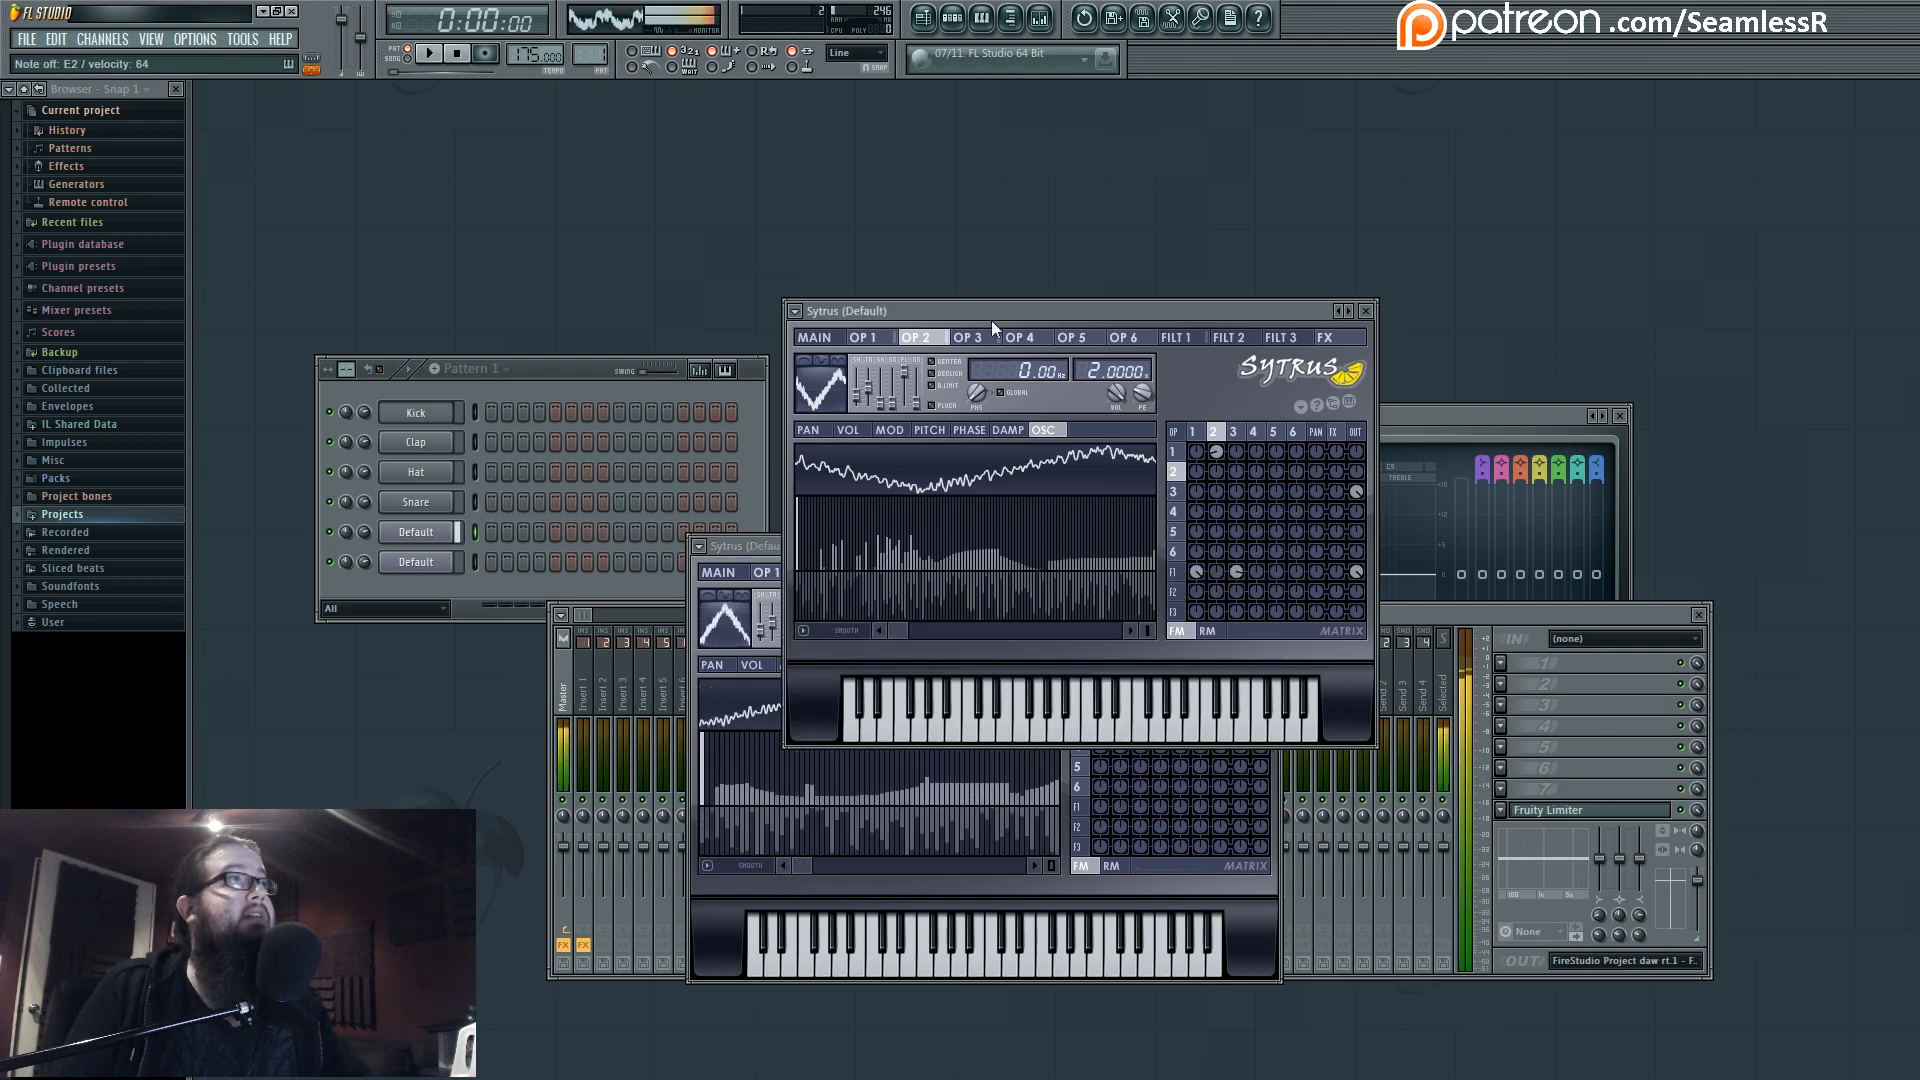
Reset operator 2's harmonic phases in the second Sytrus, and randomize them again.
{"action": "left_click", "coordinate": [795, 860]}
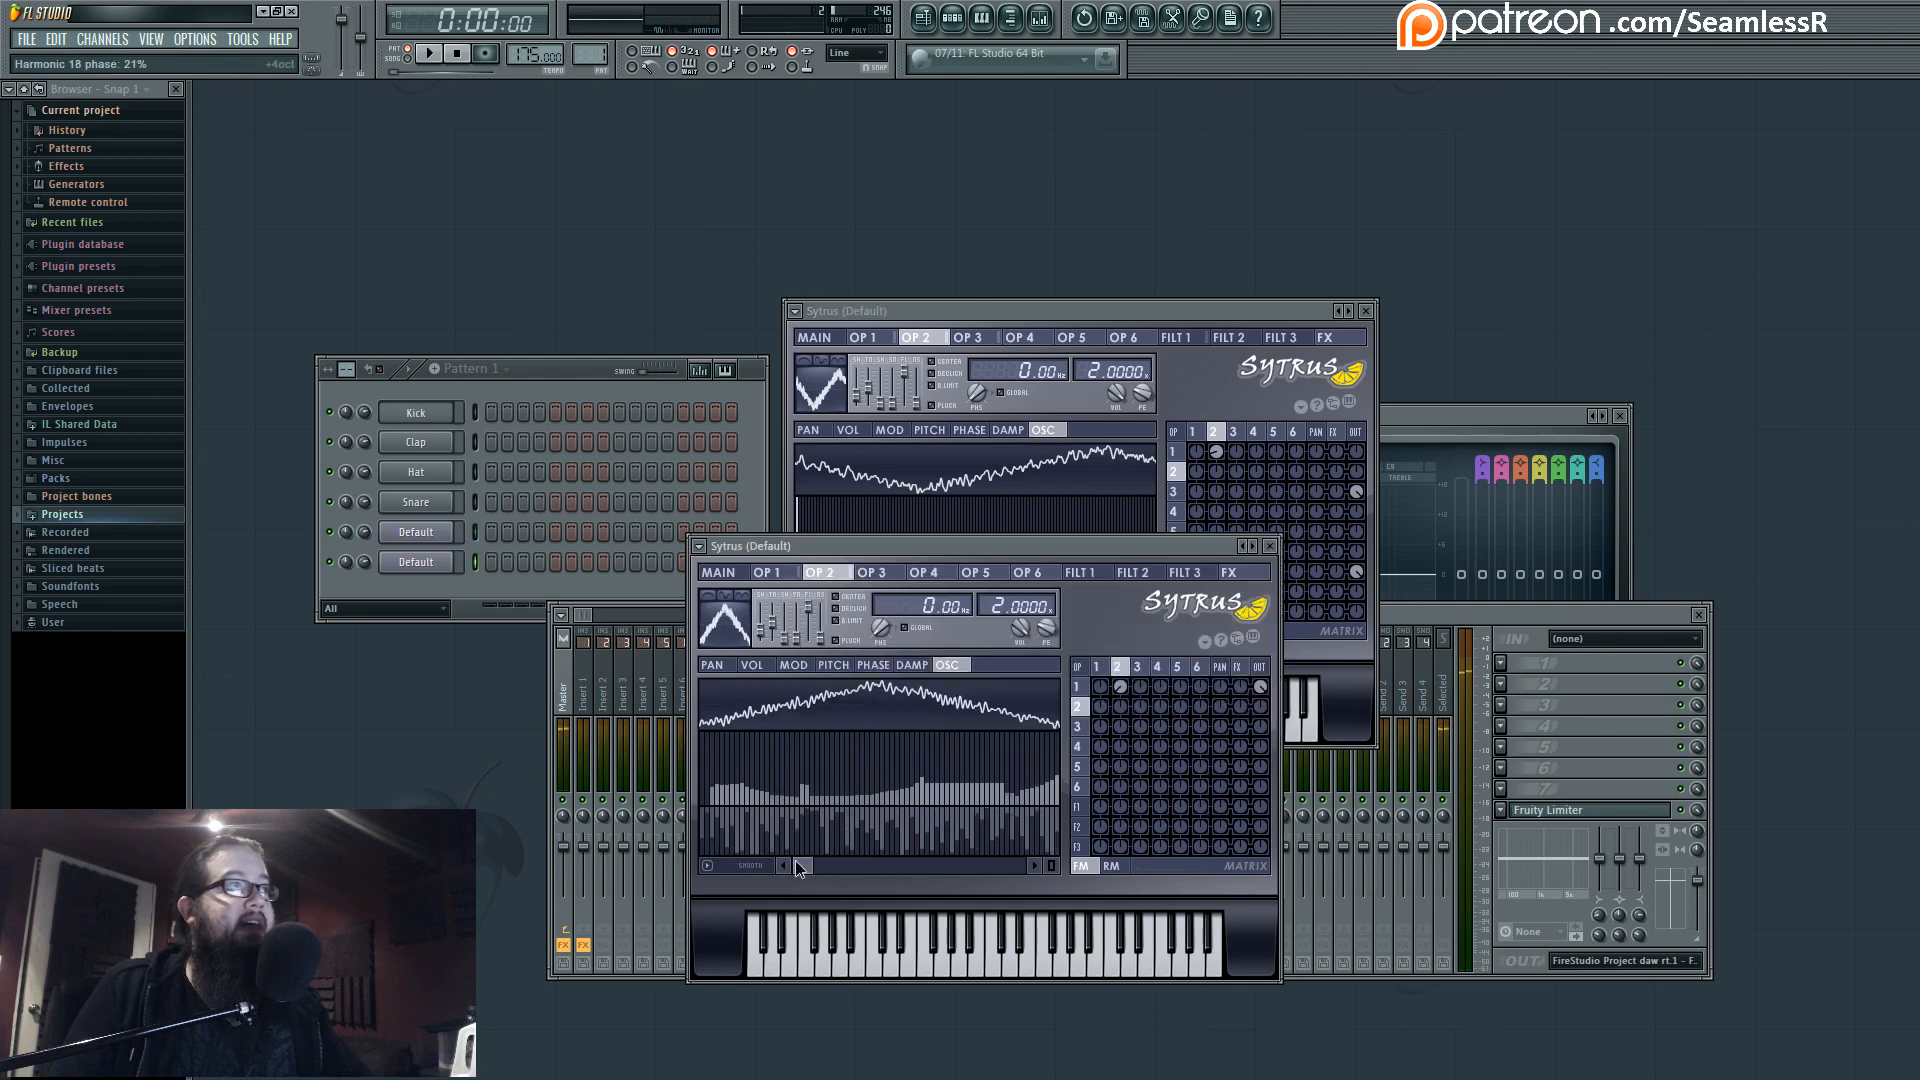
{"action": "left_click", "coordinate": [707, 866]}
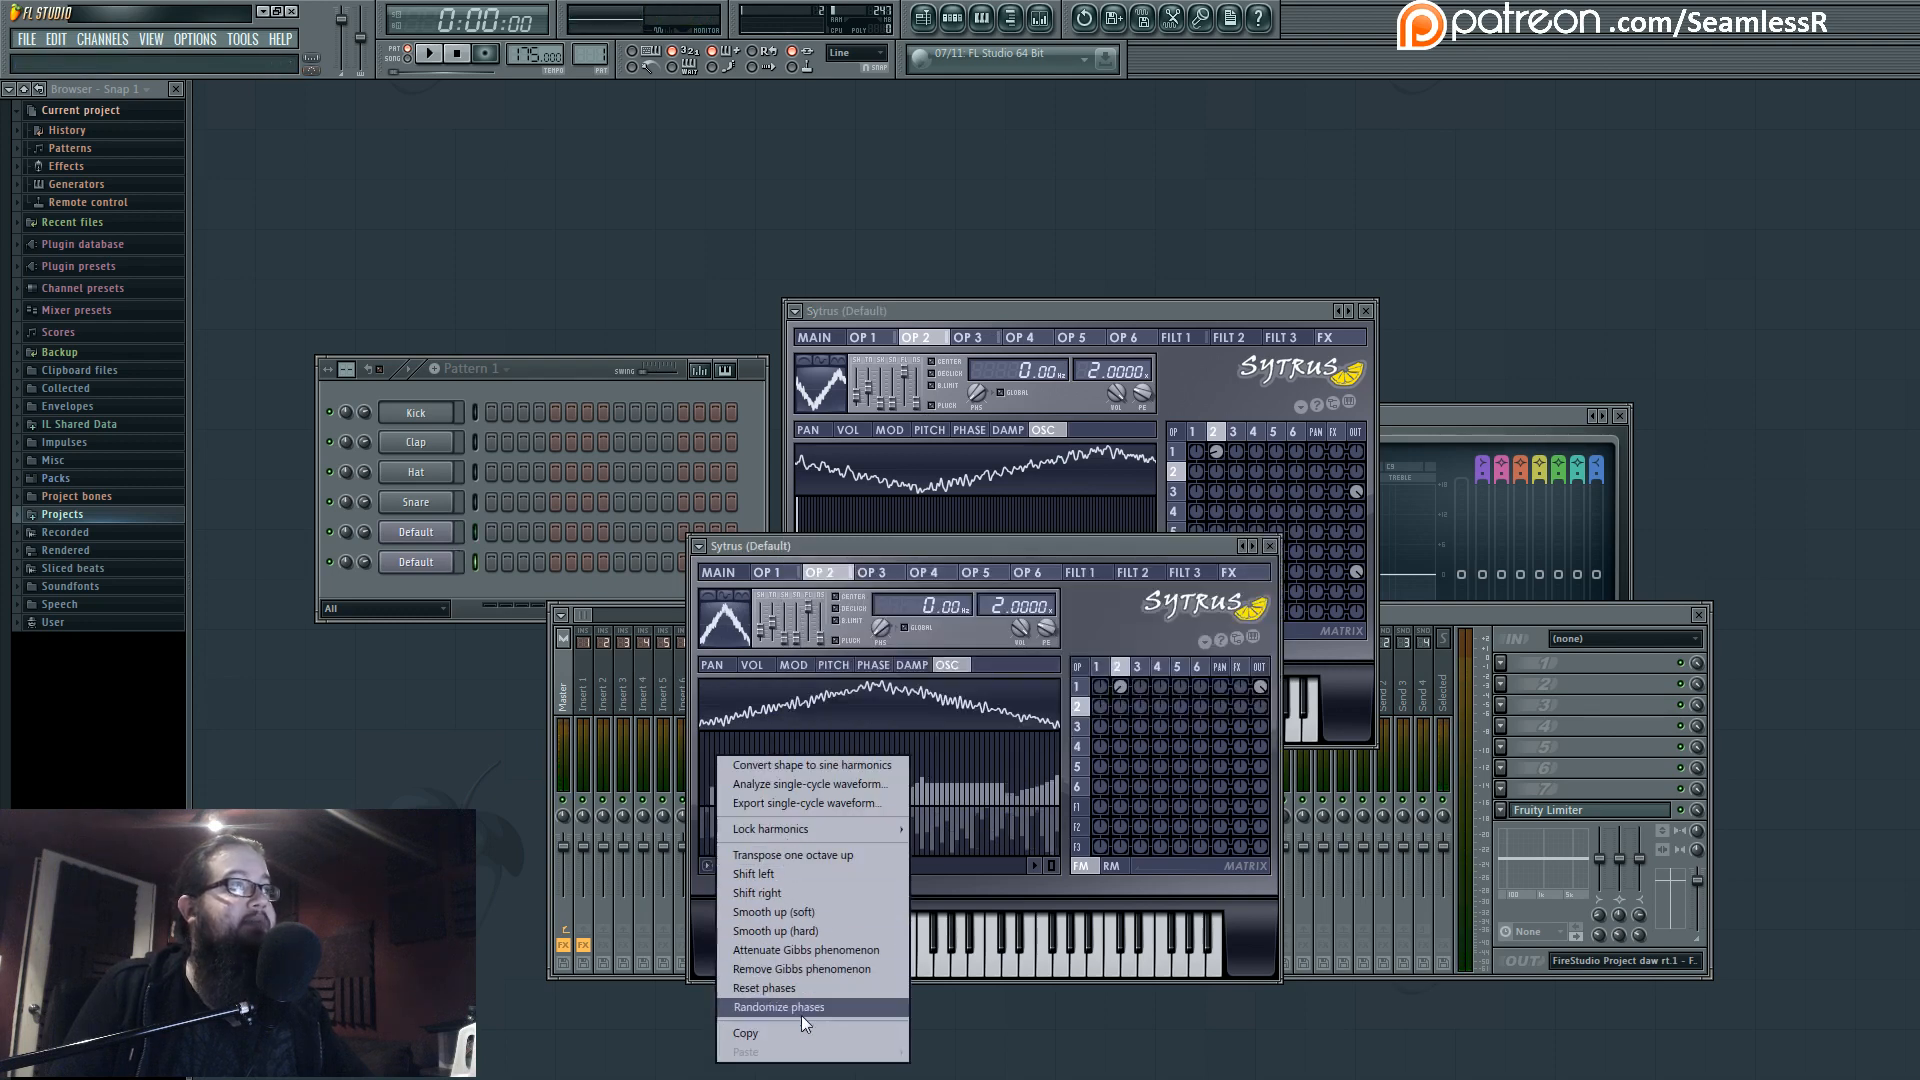
{"action": "left_click", "coordinate": [813, 986]}
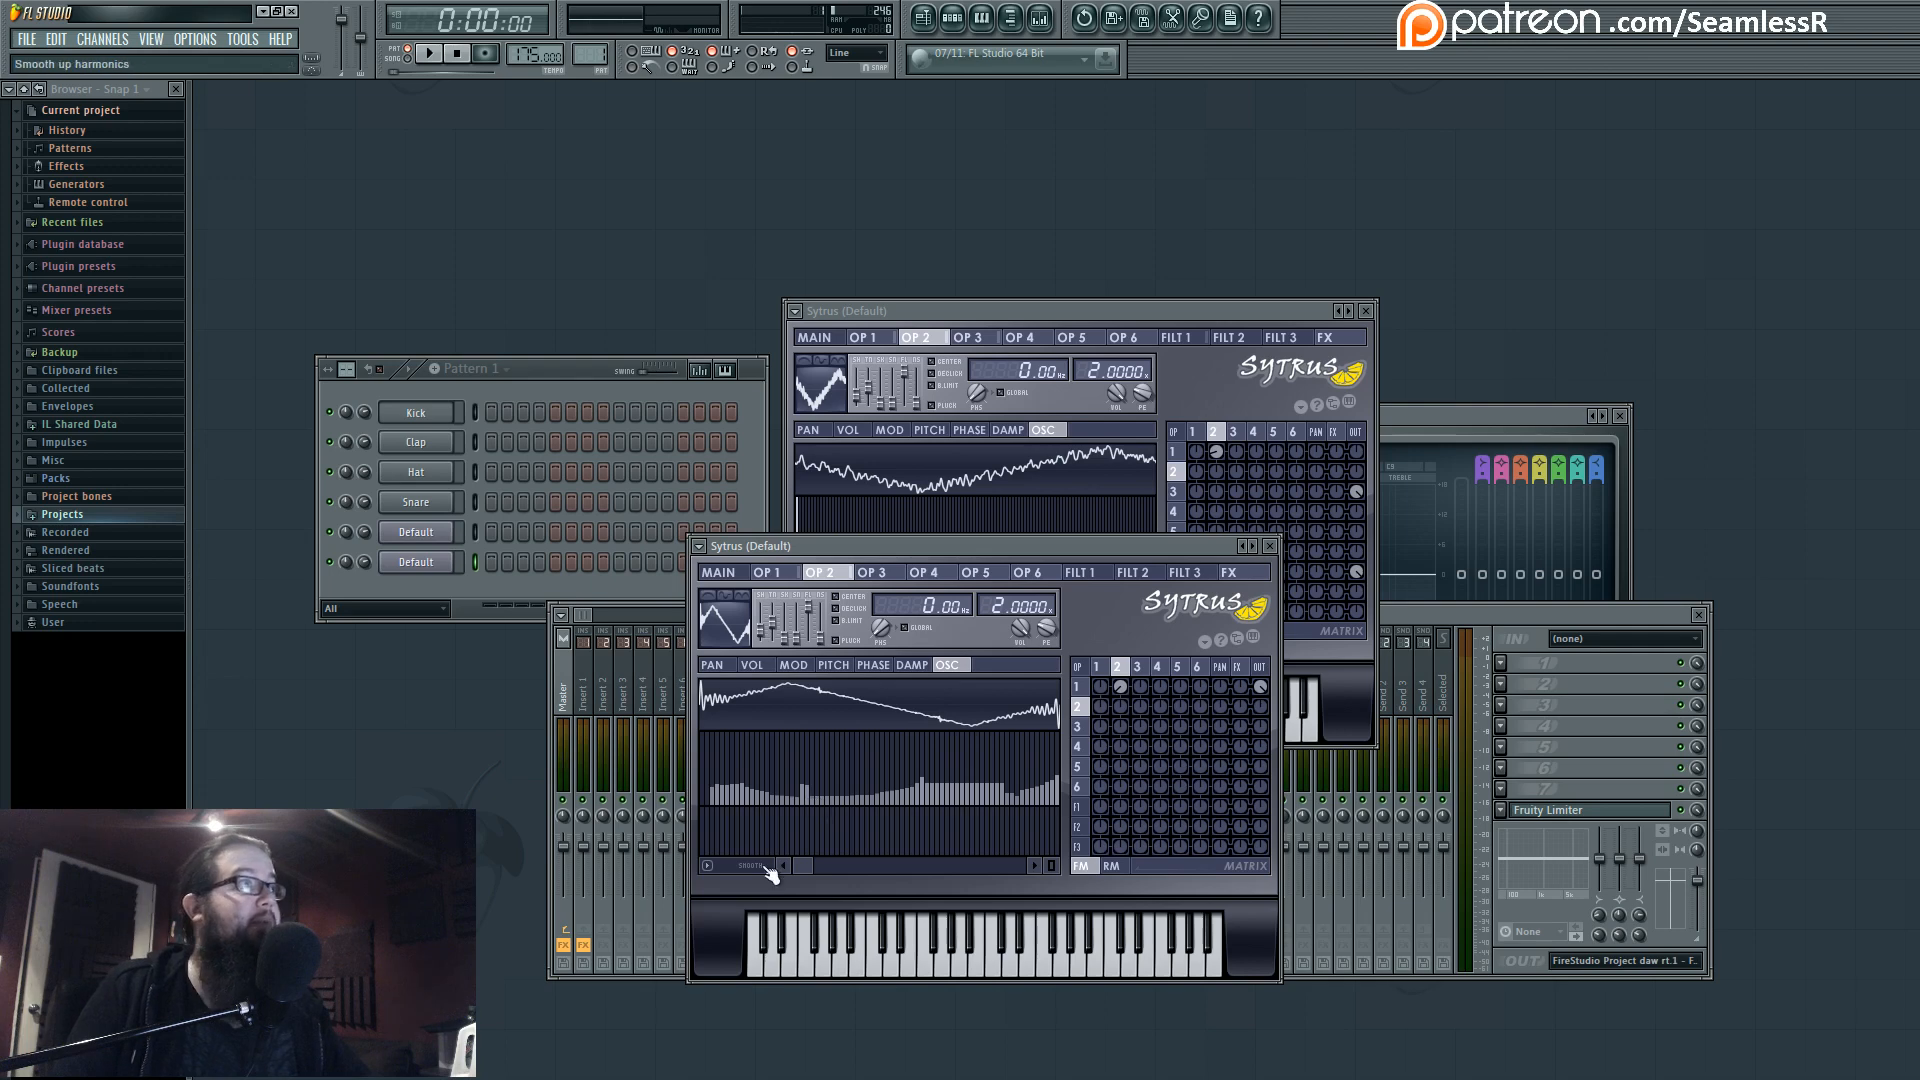
{"action": "left_click", "coordinate": [712, 869]}
{"action": "left_click", "coordinate": [806, 1005]}
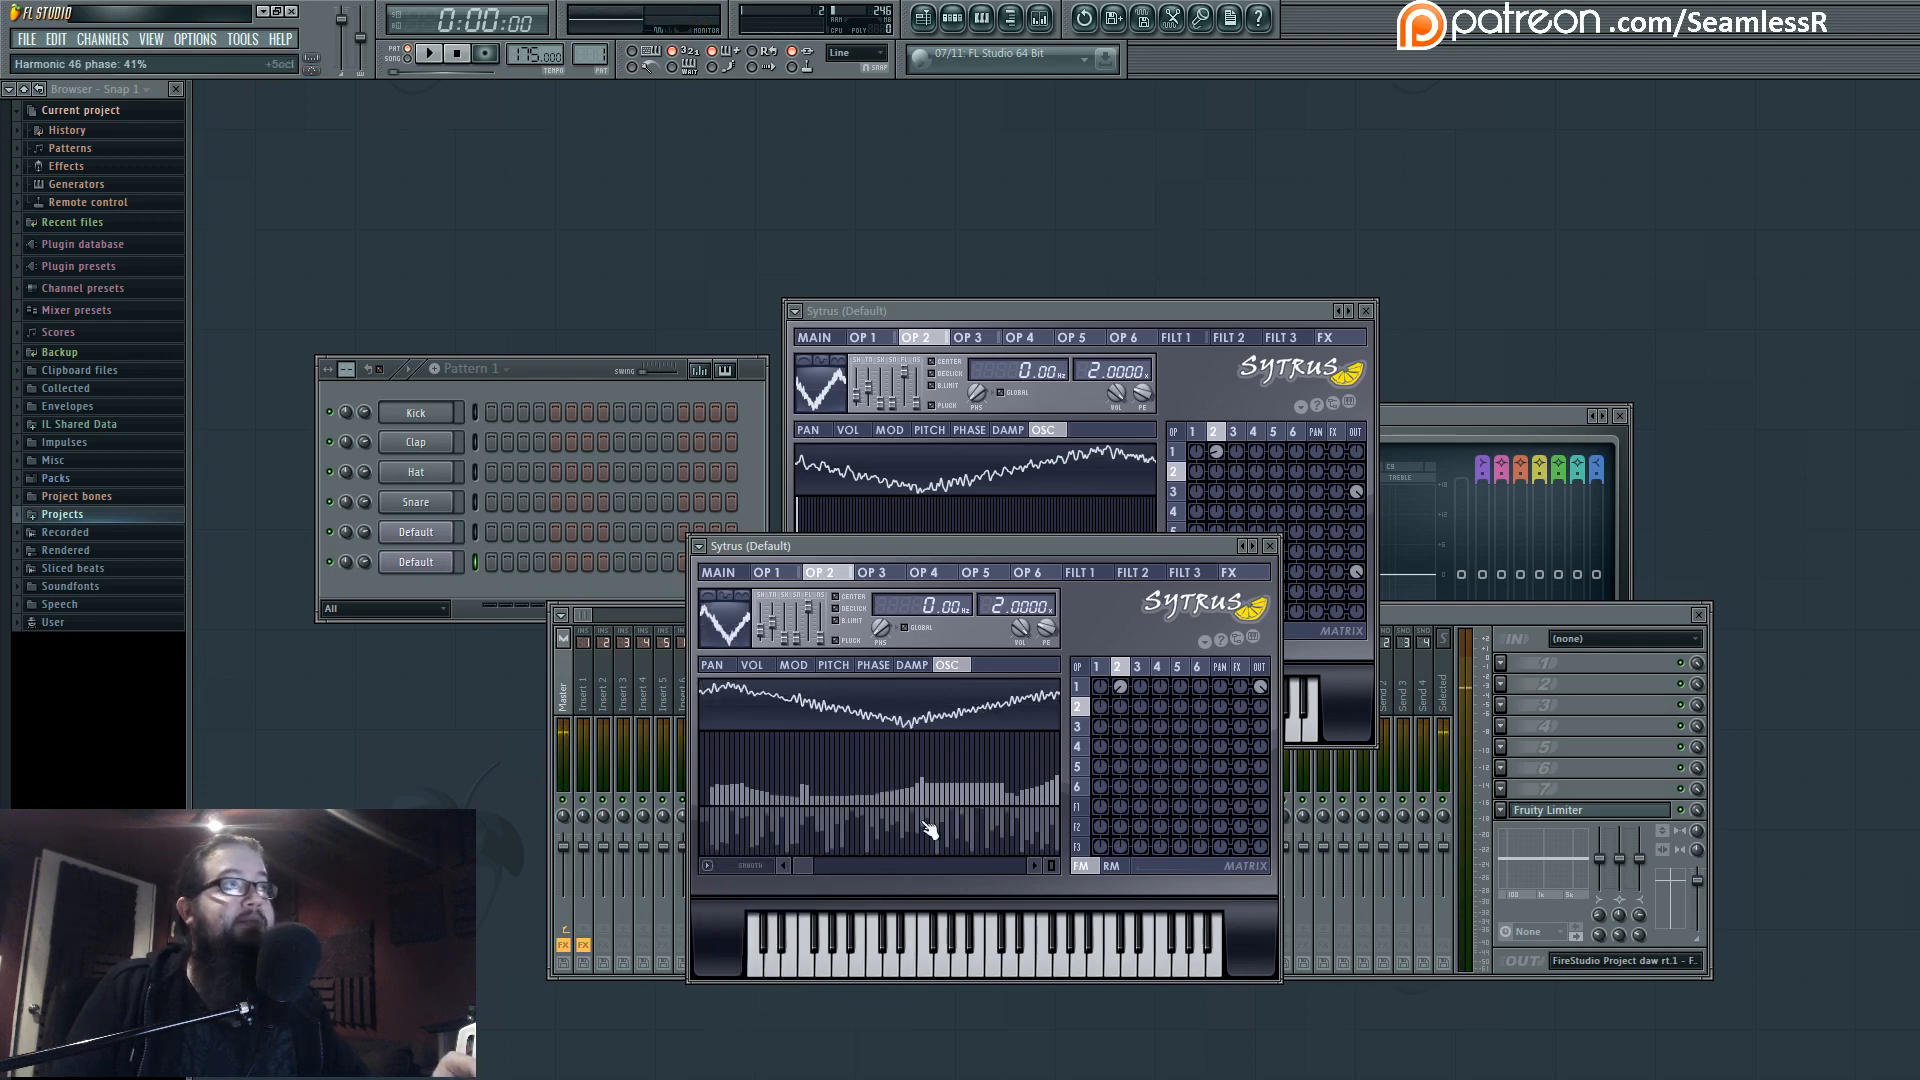
Touch up operator 2's harmonics in the second Sytrus, including the lowest ones at the start of the harmonic editor.
{"action": "mouse_move", "coordinate": [928, 795]}
{"action": "left_mouse_down"}
{"action": "mouse_move", "coordinate": [929, 742]}
{"action": "mouse_move", "coordinate": [926, 795]}
{"action": "left_mouse_up"}
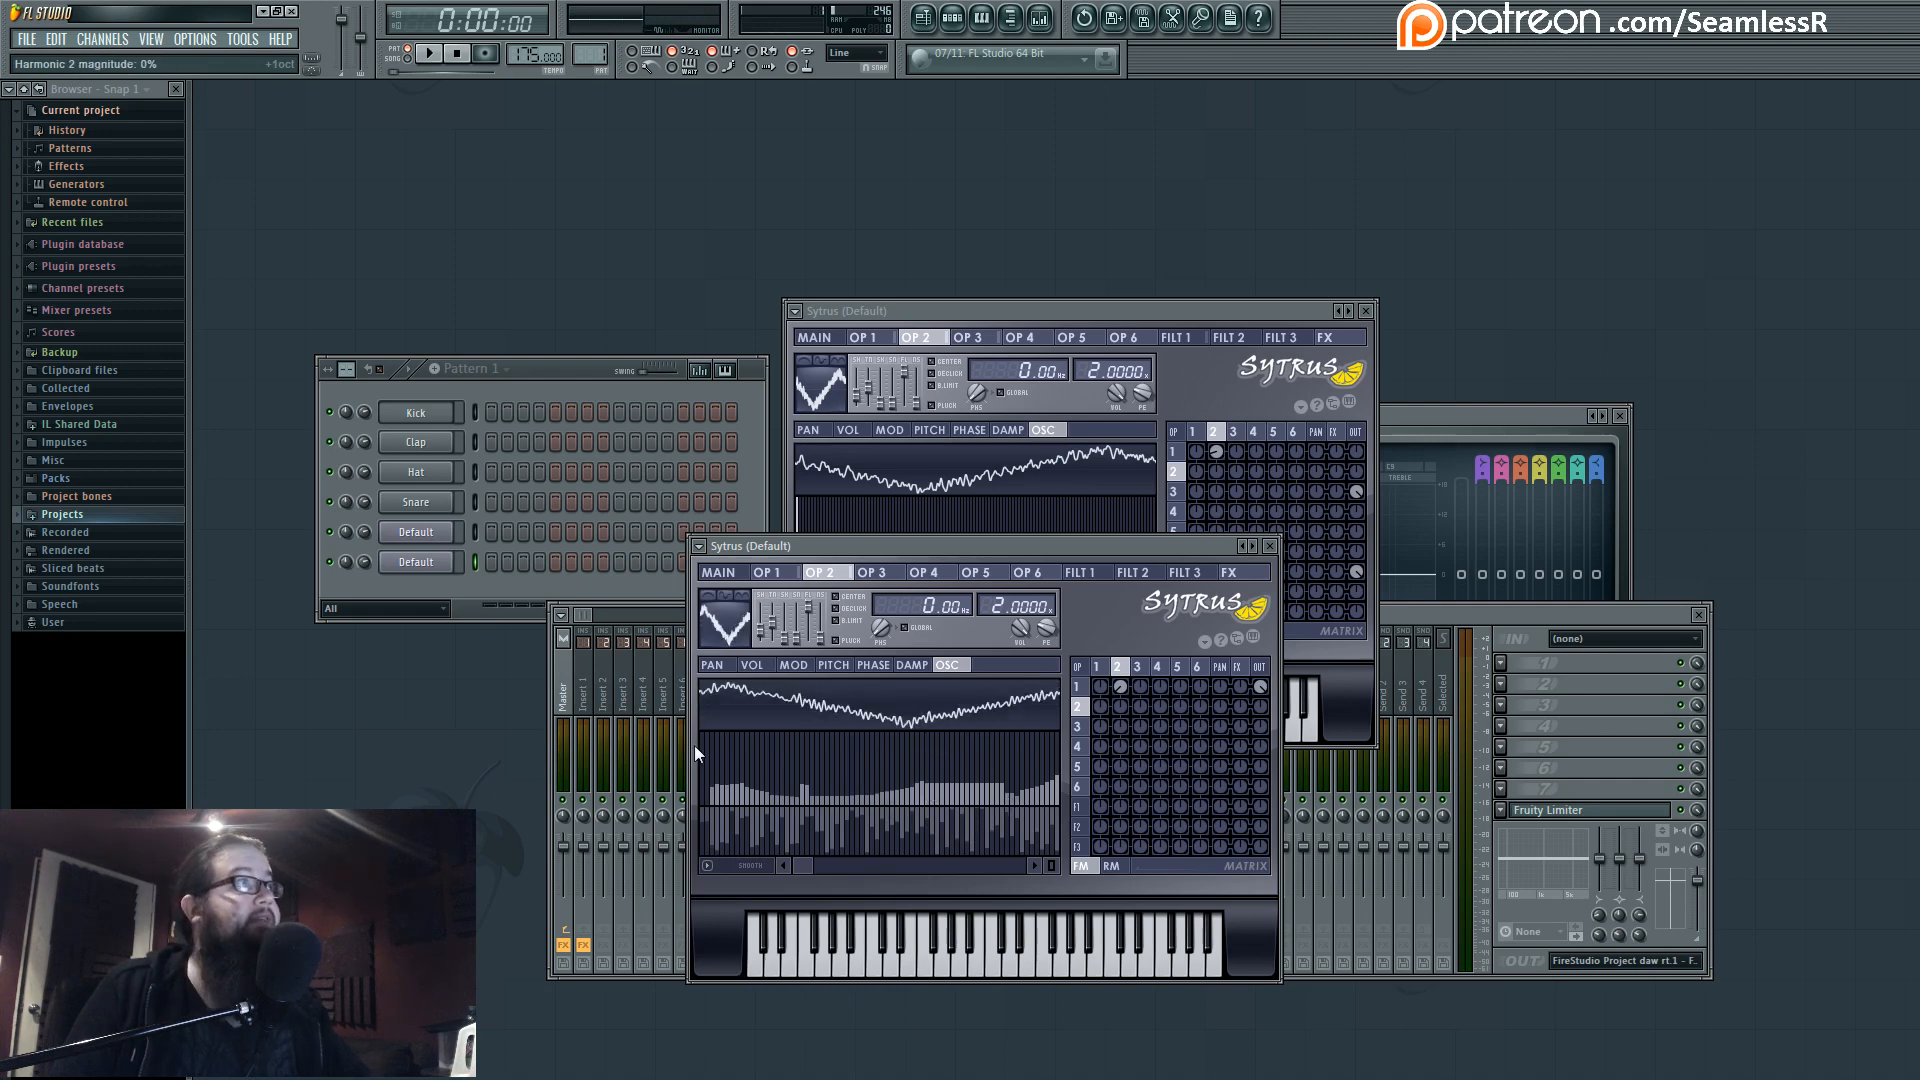
{"action": "left_click", "coordinate": [786, 865]}
{"action": "mouse_move", "coordinate": [708, 815]}
{"action": "left_mouse_down"}
{"action": "mouse_move", "coordinate": [709, 843]}
{"action": "mouse_move", "coordinate": [713, 820]}
{"action": "left_mouse_up"}
{"action": "mouse_move", "coordinate": [800, 863]}
{"action": "left_mouse_down"}
{"action": "mouse_move", "coordinate": [956, 862]}
{"action": "mouse_move", "coordinate": [794, 852]}
{"action": "left_mouse_up"}
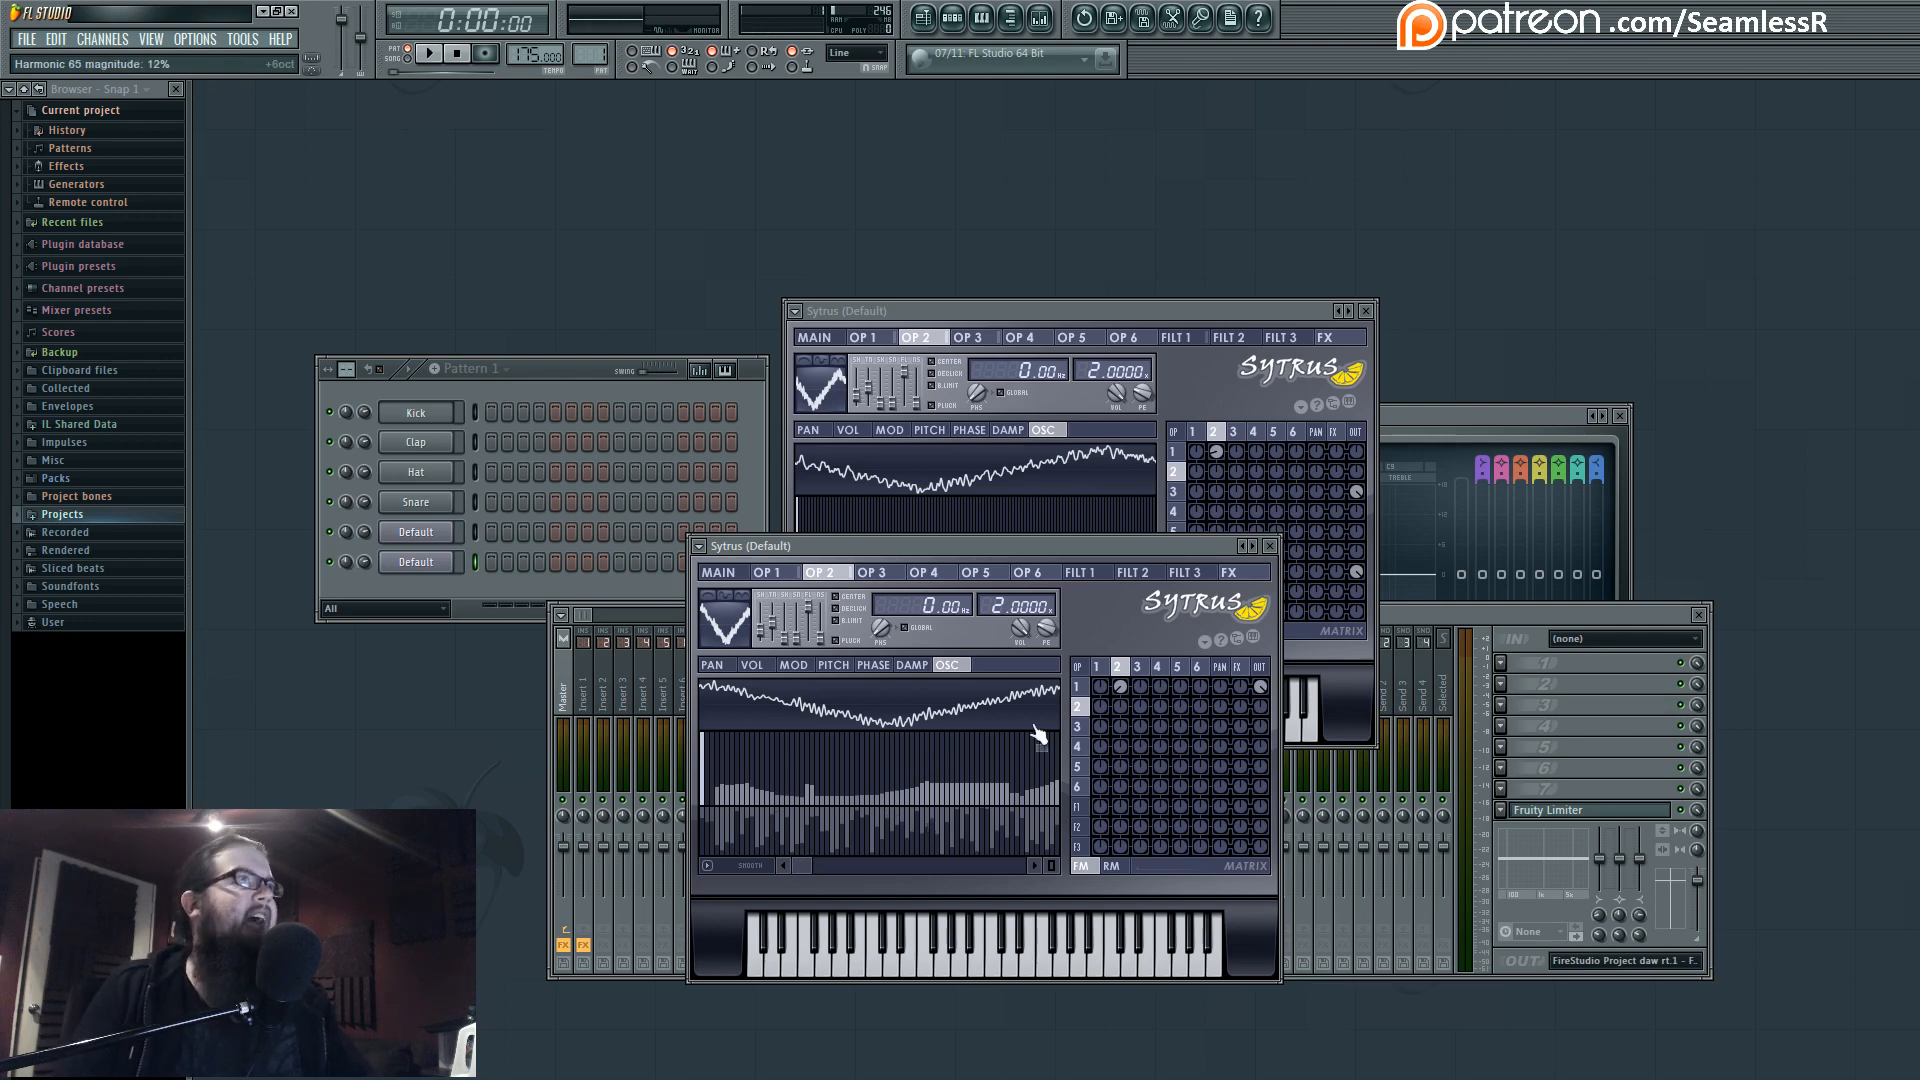
Close the second Sytrus and, in the first one, sweep the amount of operator 2 modulating operator 1 to -83%.
{"action": "left_click", "coordinate": [1269, 545]}
{"action": "left_click_drag", "start_coordinate": [1177, 312], "coordinate": [1204, 360]}
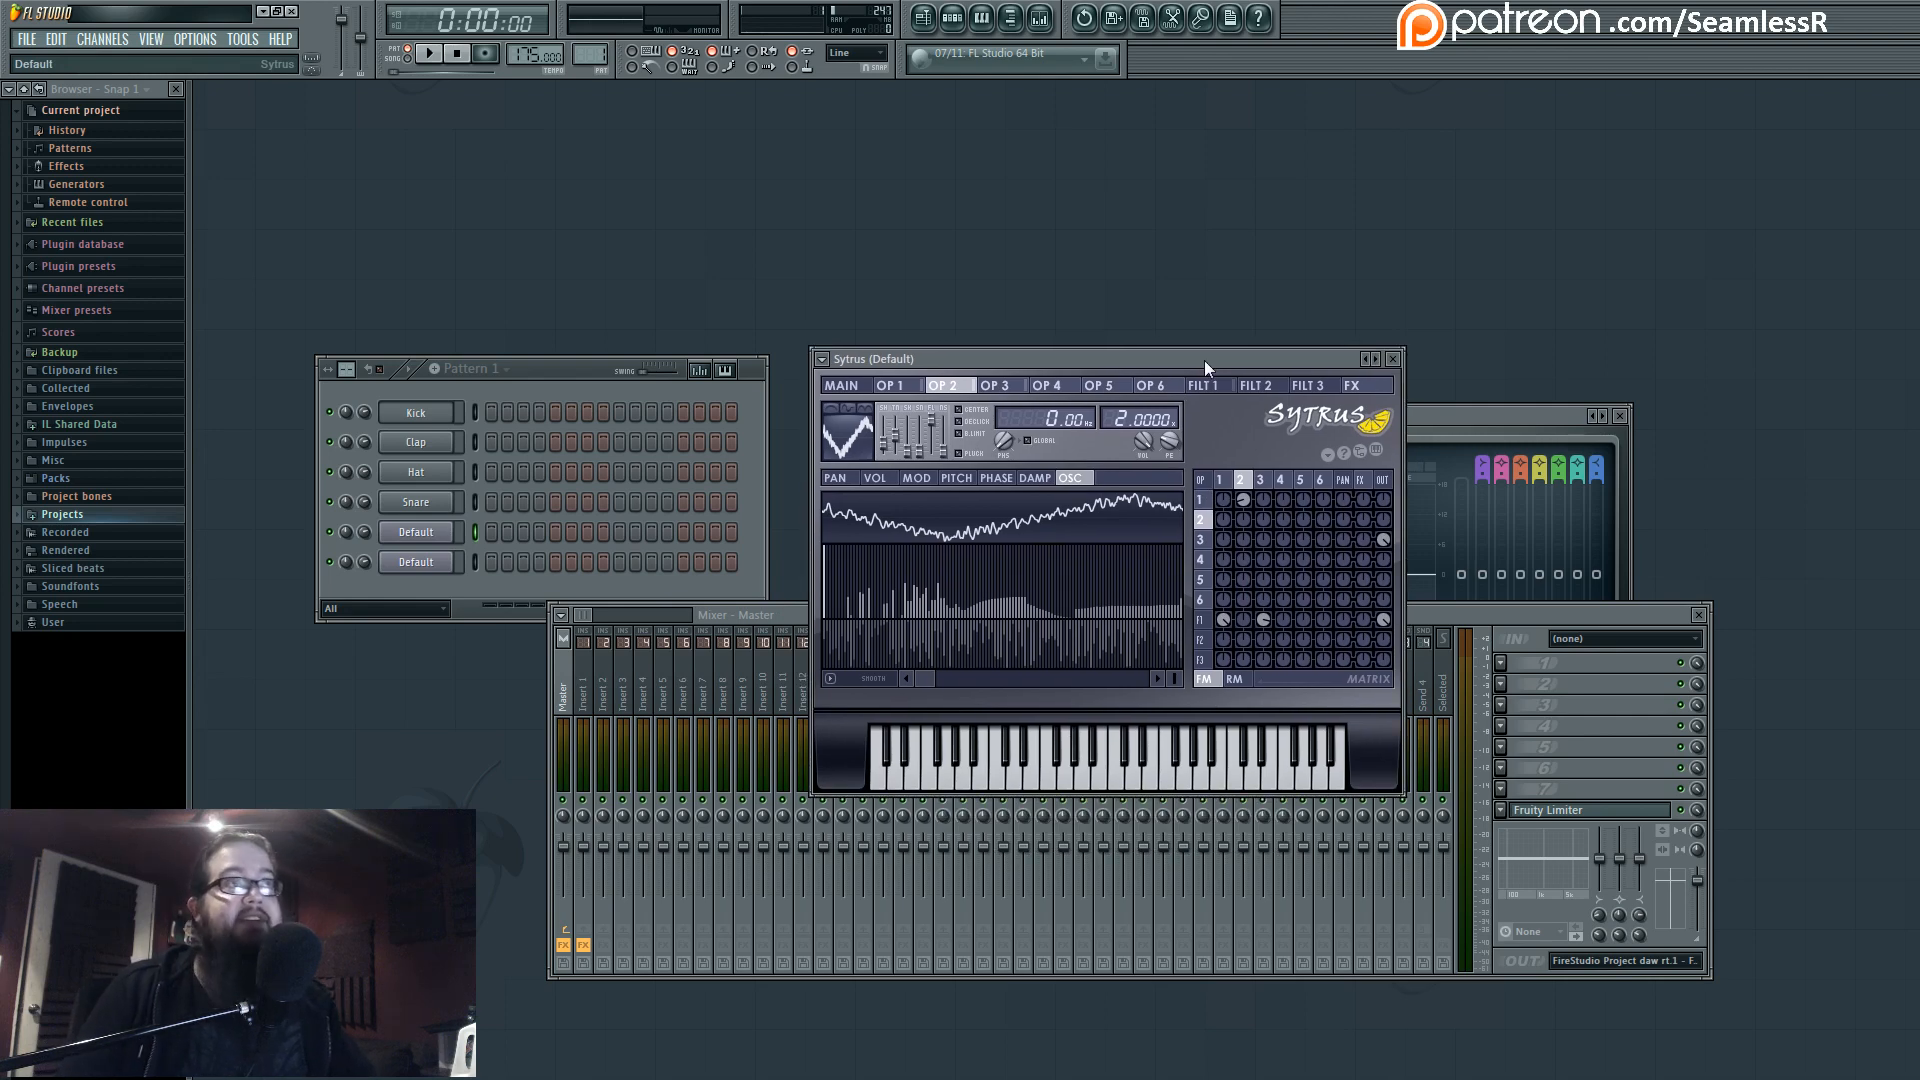
{"action": "left_click", "coordinate": [1224, 481]}
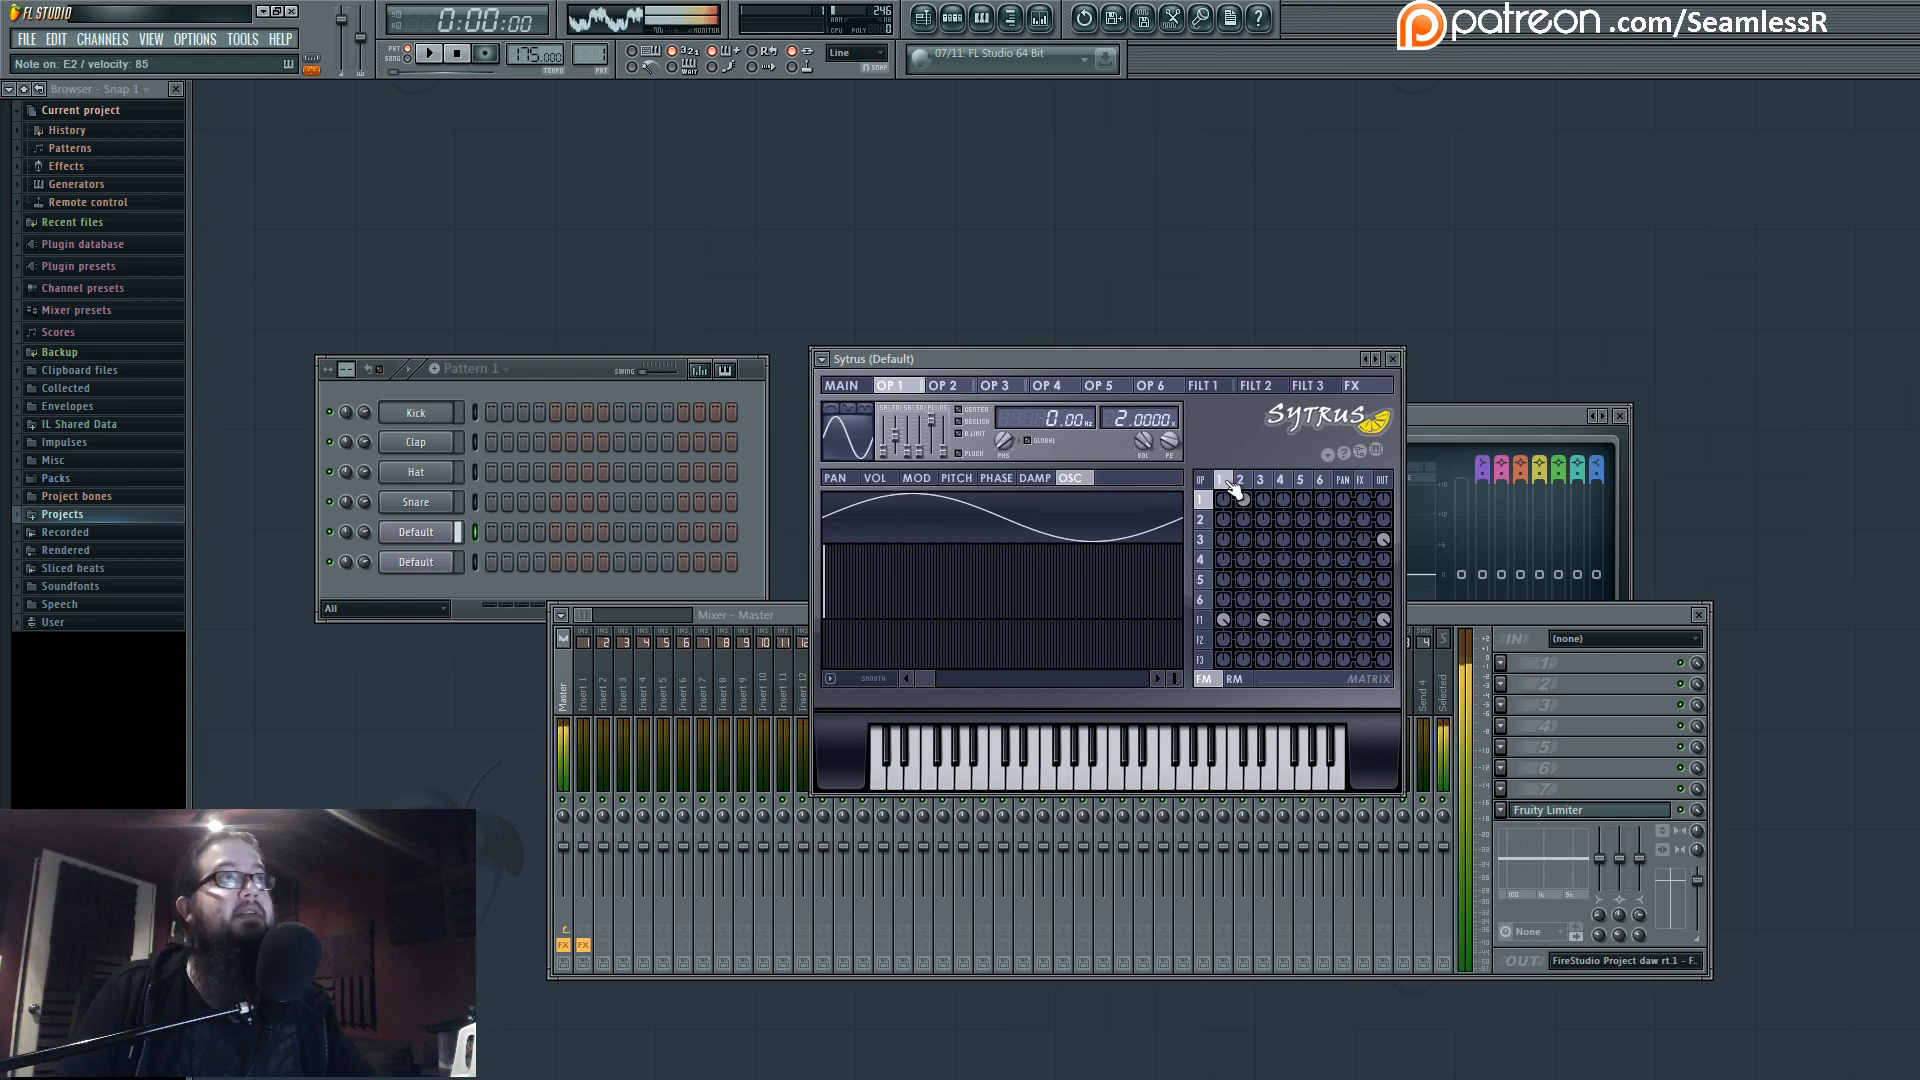
{"action": "mouse_move", "coordinate": [1244, 501]}
{"action": "left_mouse_down"}
{"action": "mouse_move", "coordinate": [1244, 529]}
{"action": "mouse_move", "coordinate": [1251, 512]}
{"action": "left_mouse_up"}
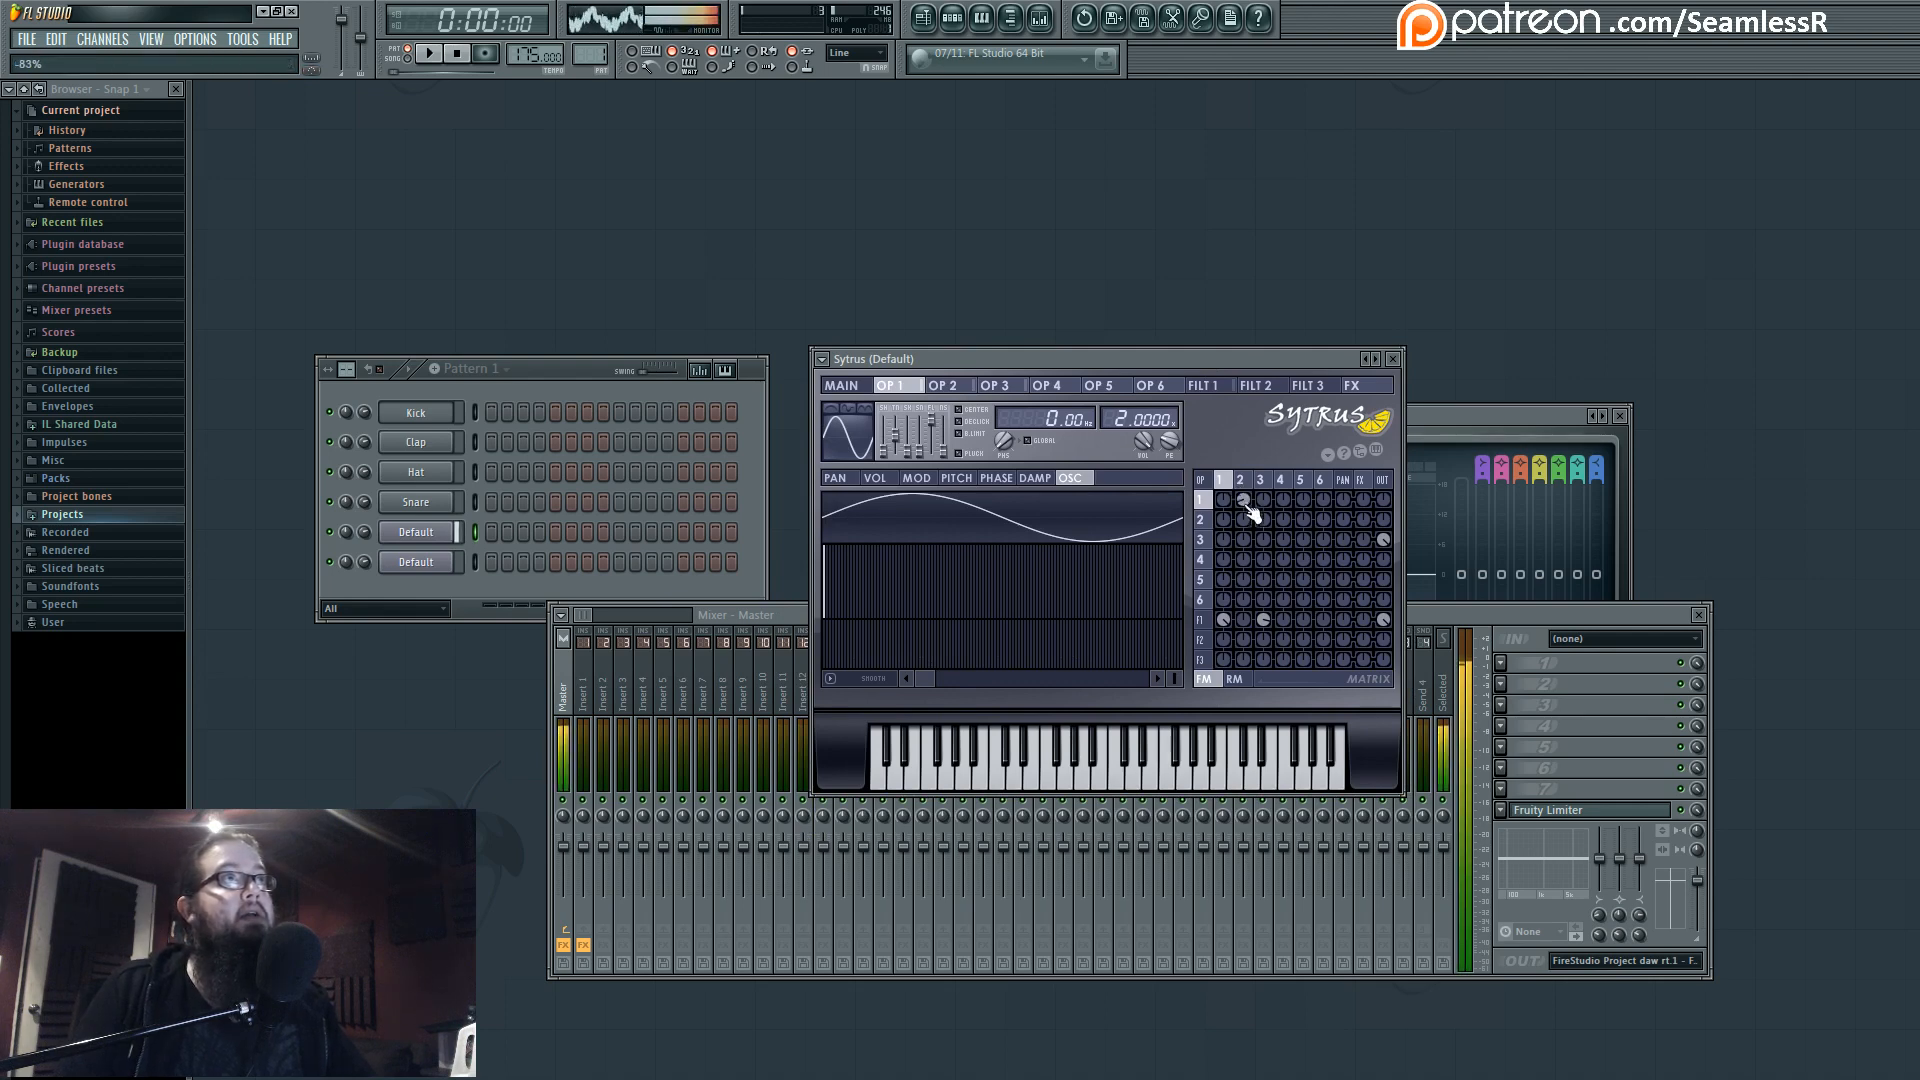